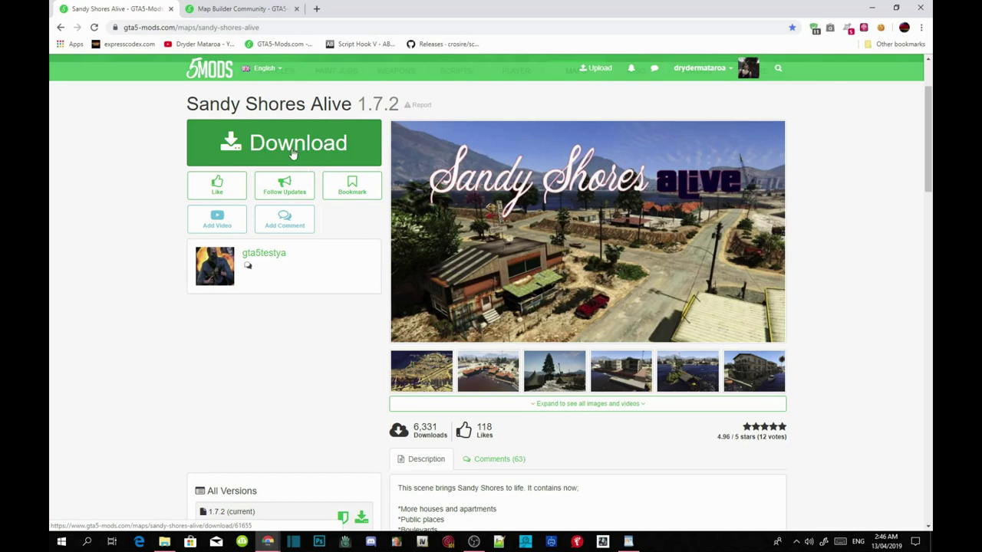
- Minimize the Sandy Shores Alive page in Chrome to reveal the desktop and PC Script Files
left_click(872, 8)
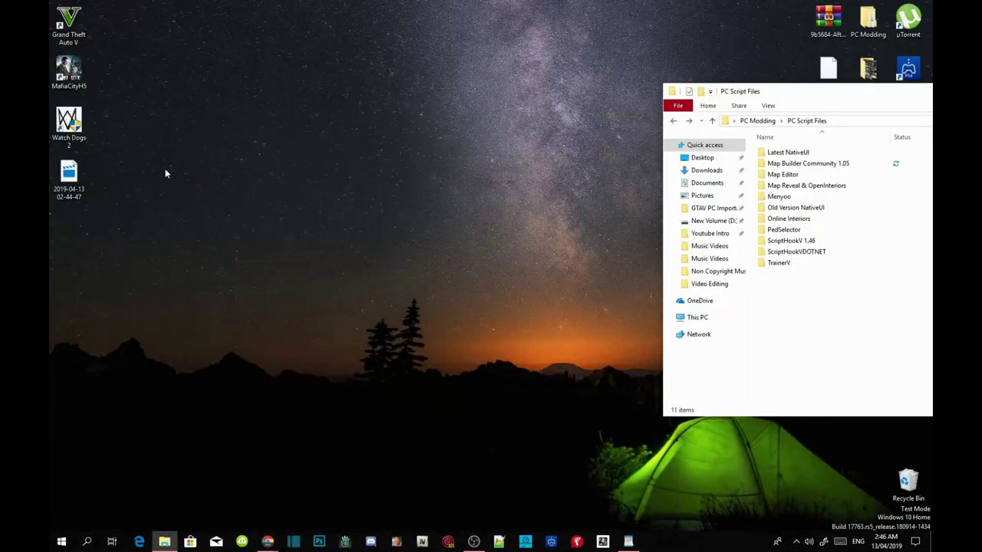
- Open the Grand Theft Auto V shortcut's folder on New Volume (D:) beside PC Script Files
right_click(69, 29)
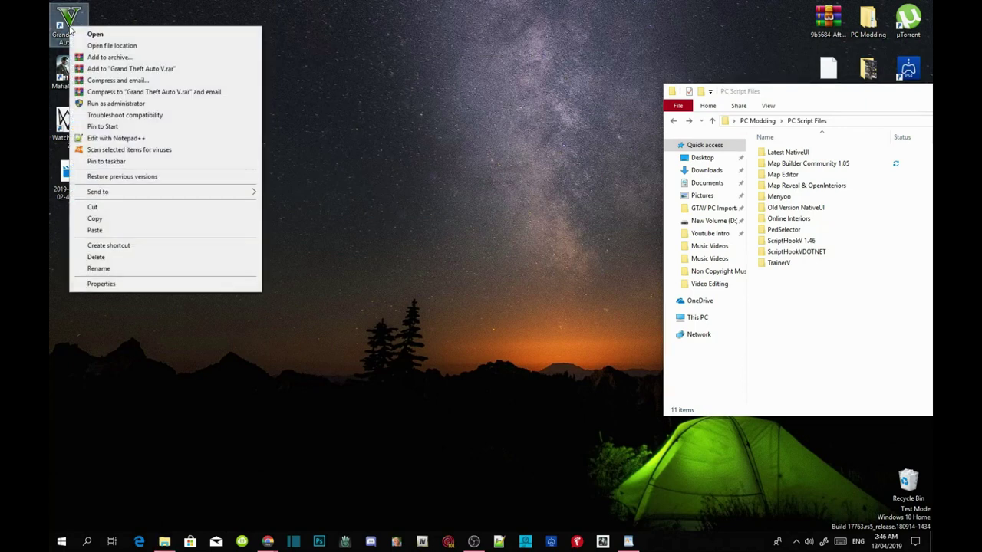
left_click(130, 46)
left_click_drag(335, 11, 340, 100)
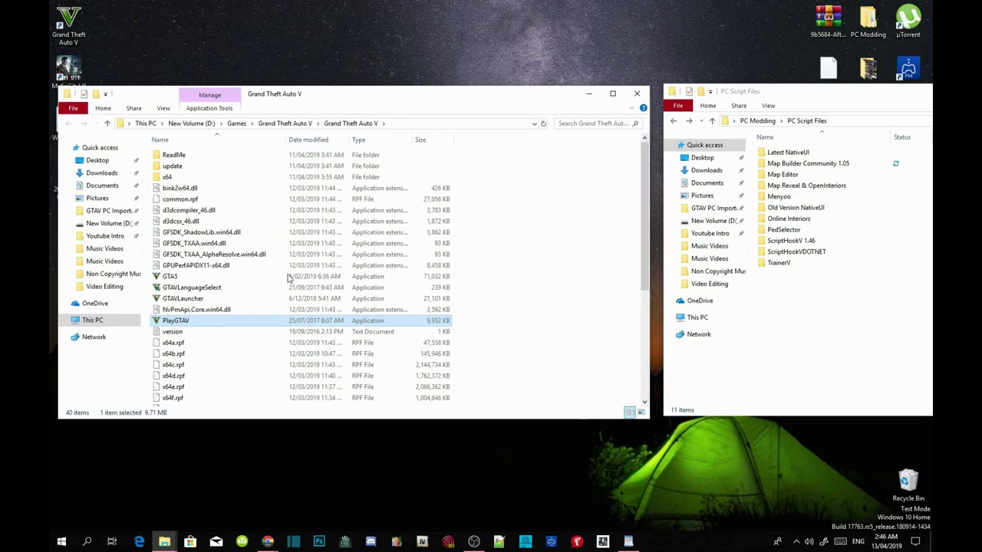
left_click(541, 285)
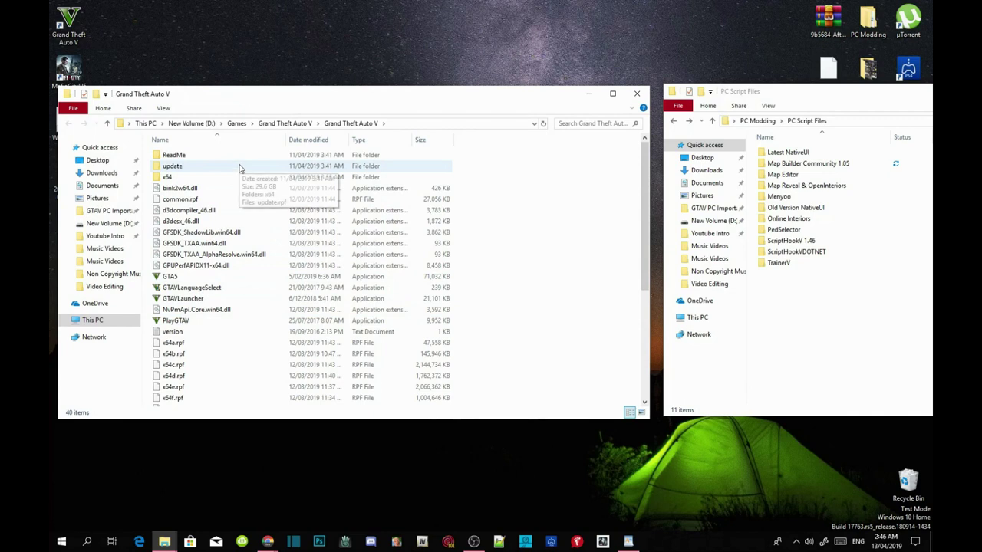
scroll(230, 230, "down", 3)
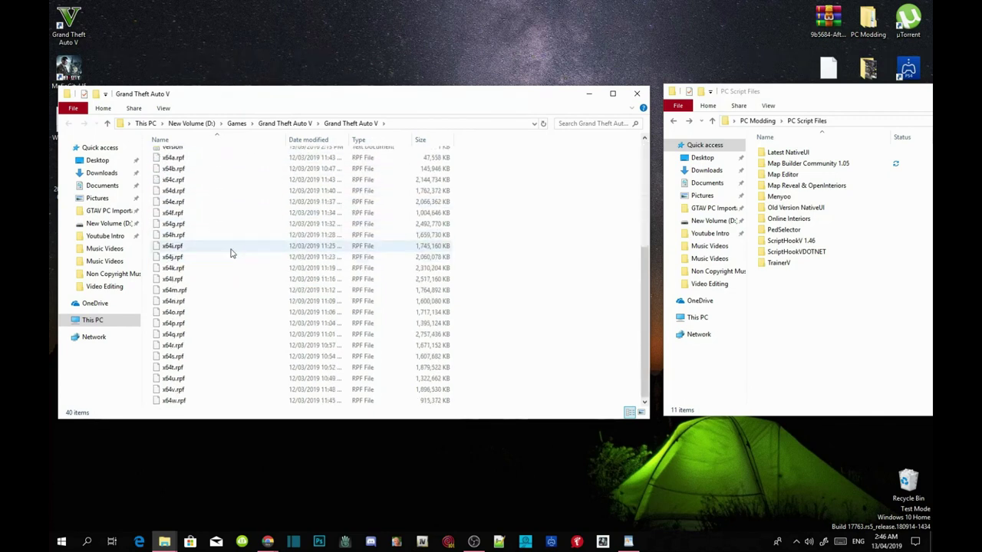
scroll(330, 280, "down", 1)
scroll(330, 280, "up", 4)
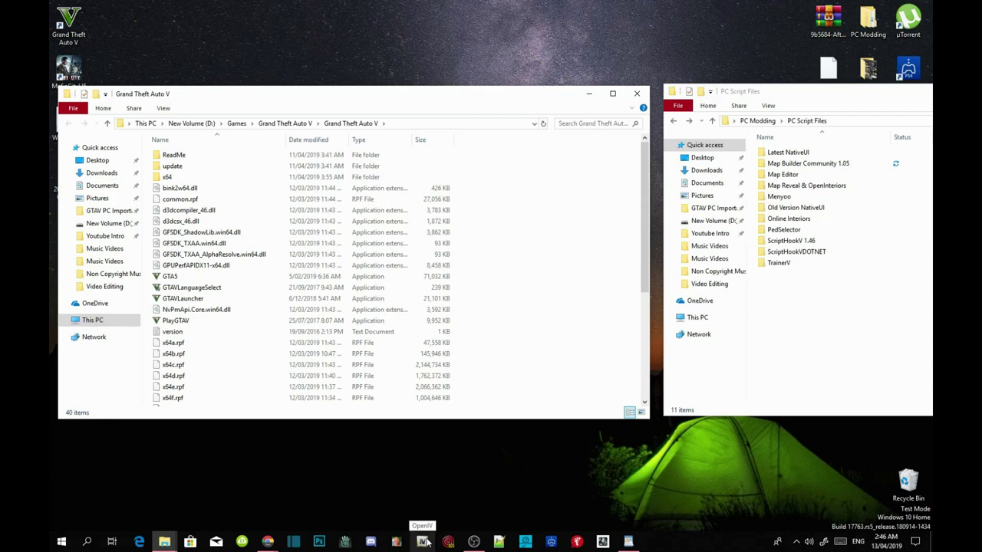
- Launch OpenIV for Grand Theft Auto V on Windows and bring up the ASI Manager
left_click(424, 542)
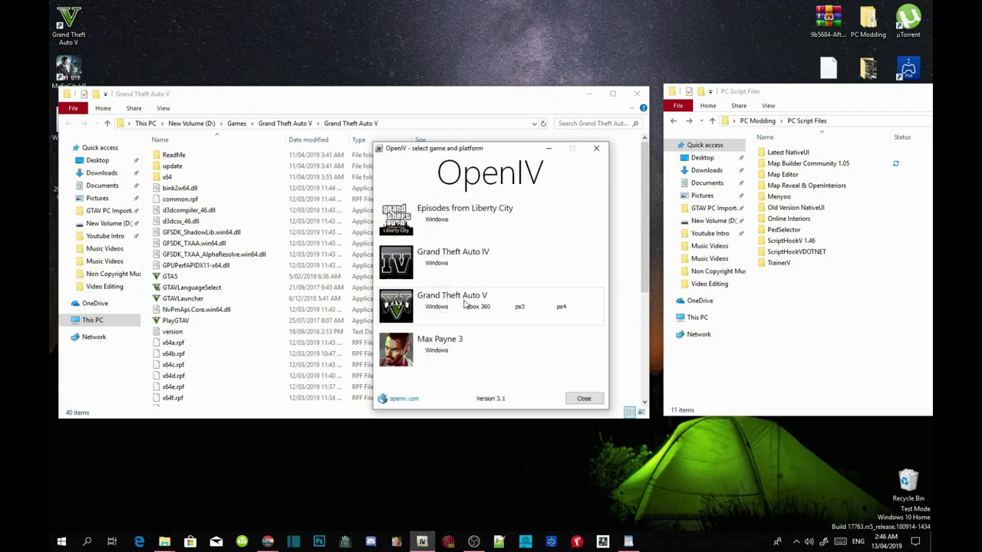
left_click(443, 308)
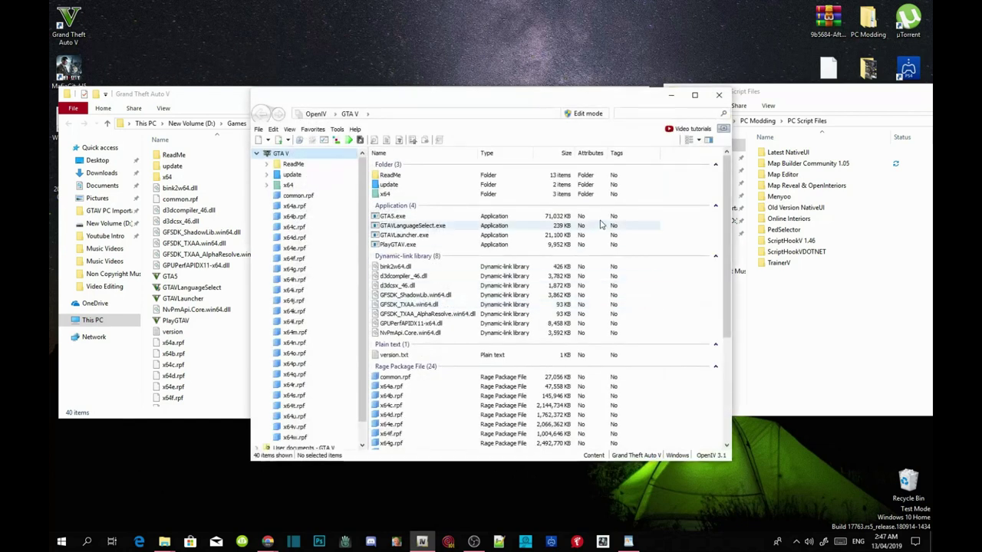
left_click(337, 129)
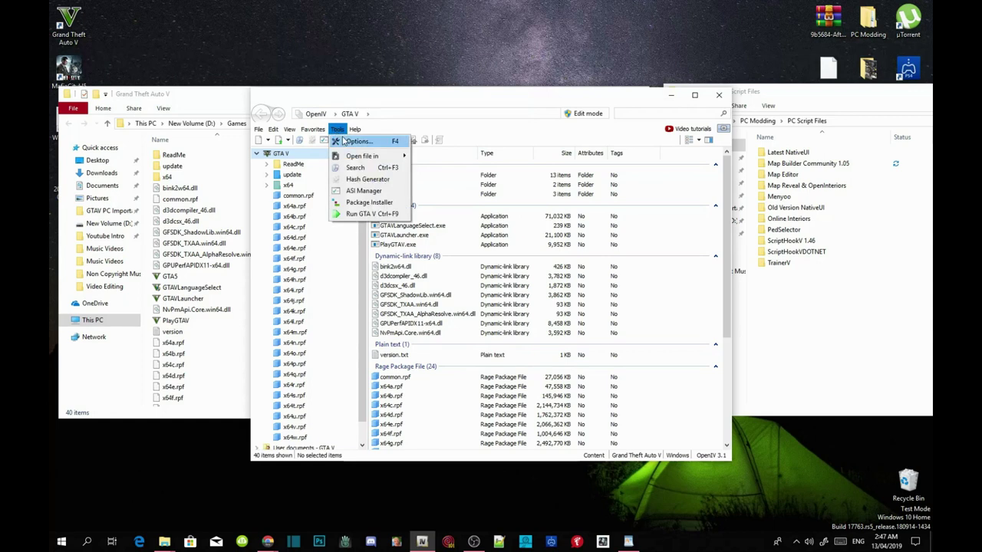
left_click(355, 192)
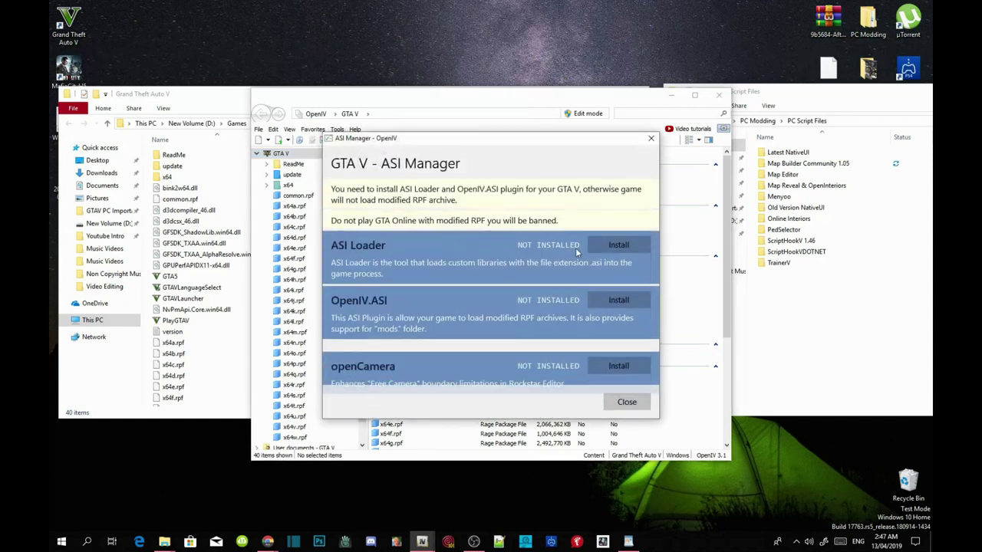
- Install ASI Loader, OpenIV.ASI and openCamera, allowing creation of the mods folder
left_click(617, 247)
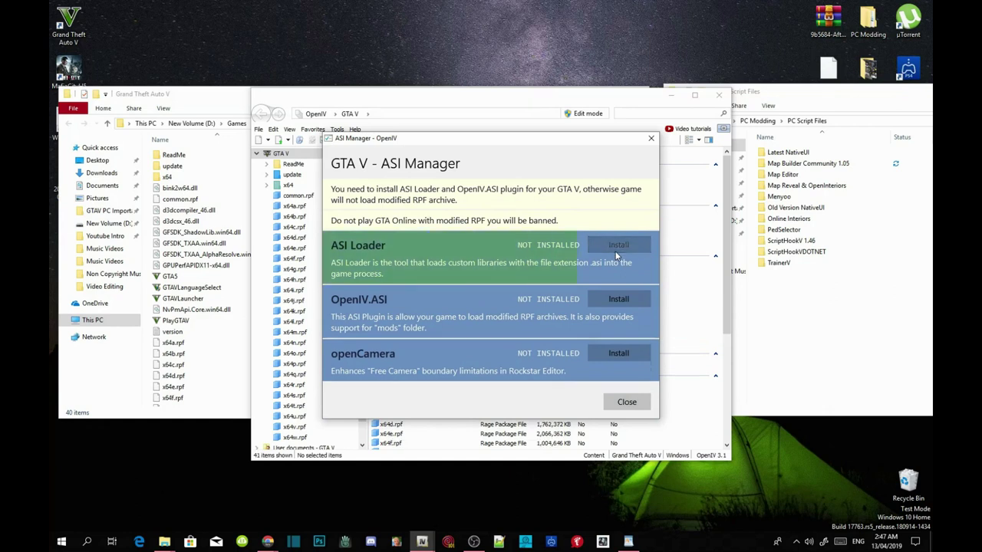
left_click(620, 300)
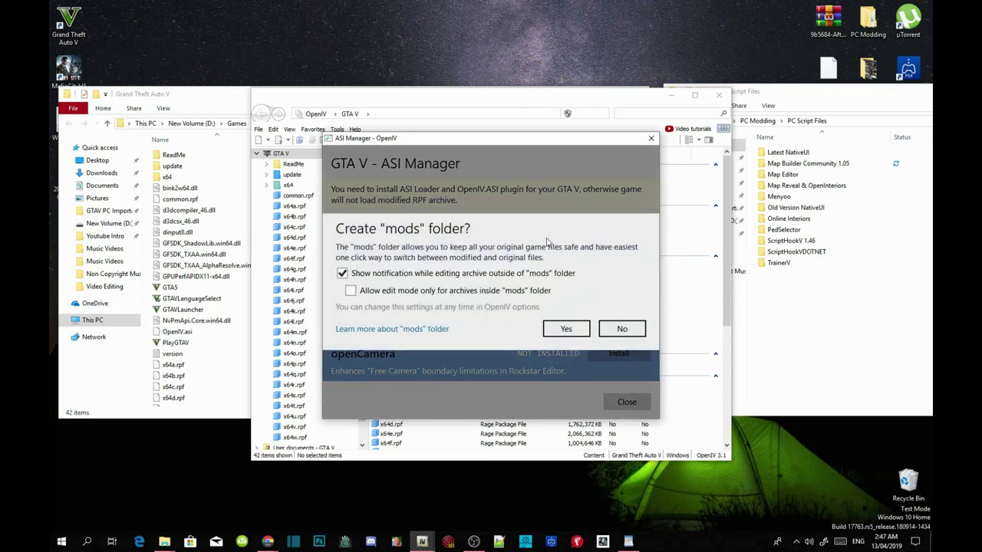
left_click(565, 329)
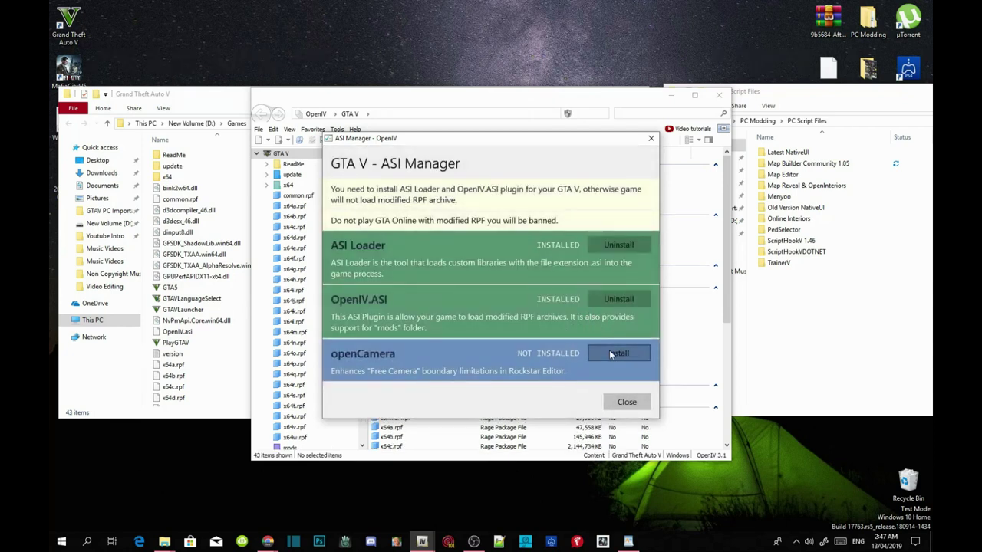
left_click(614, 355)
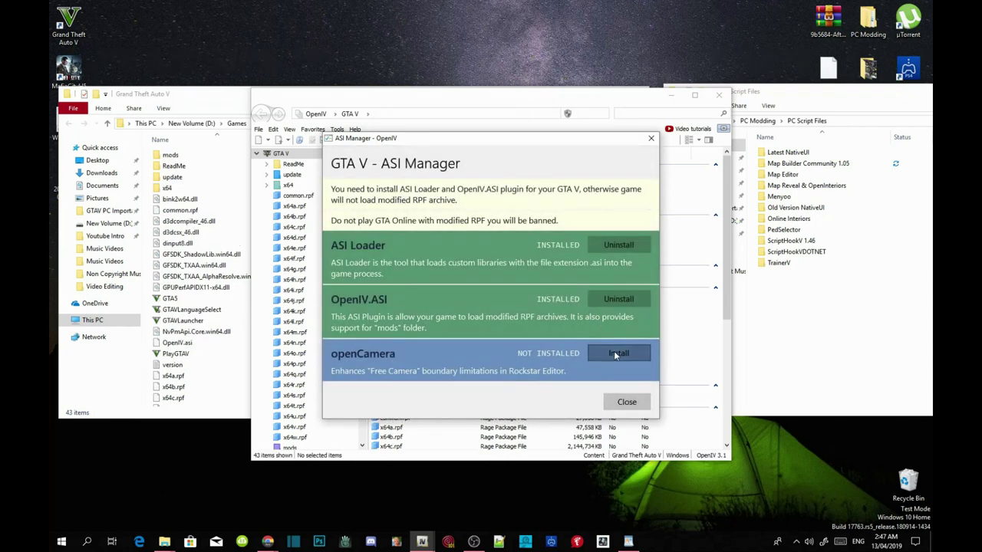
left_click(624, 404)
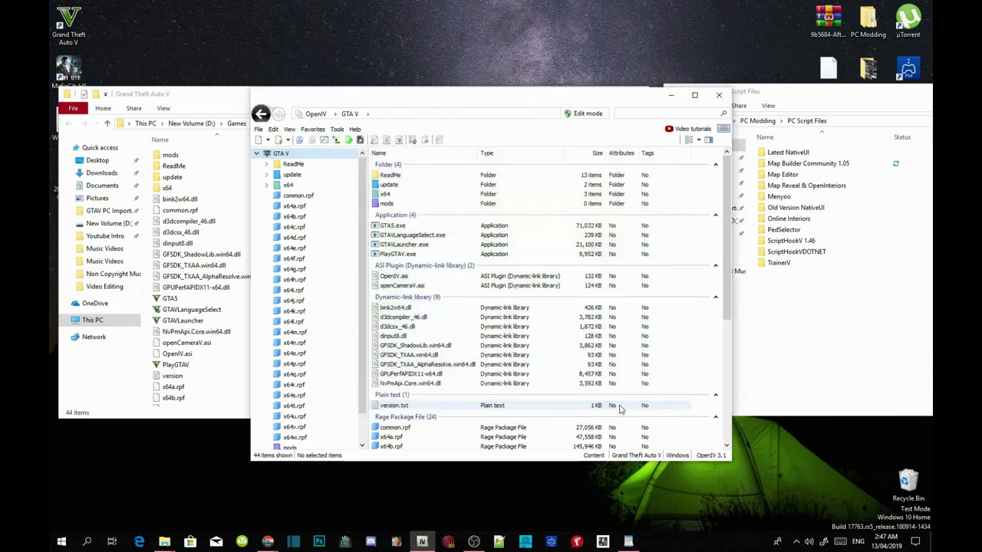
- Copy ScriptHookV.dll and dinput8.dll from ScriptHookV 1.46's bin folder into the game folder, overwriting dinput8.dll
left_click(671, 97)
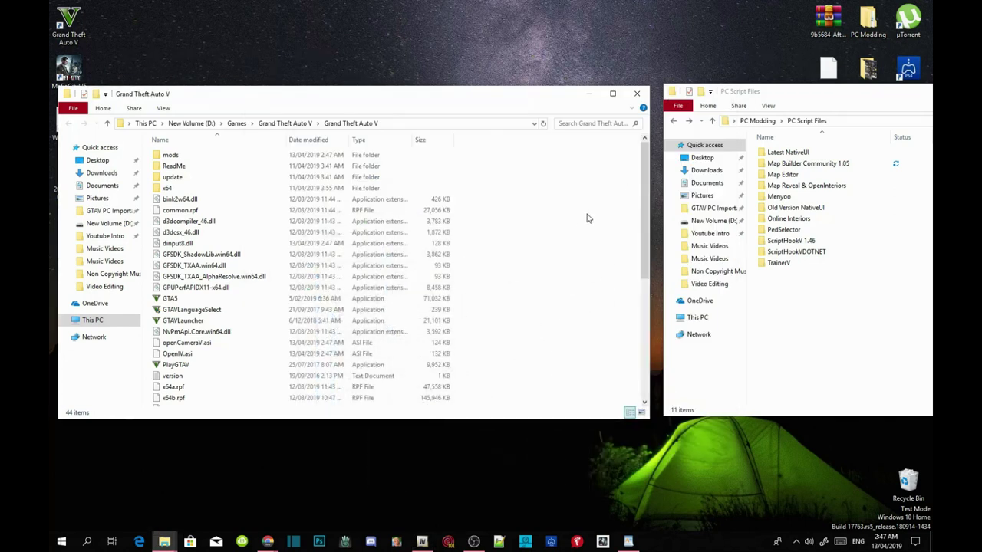
scroll(564, 230, "down", 7)
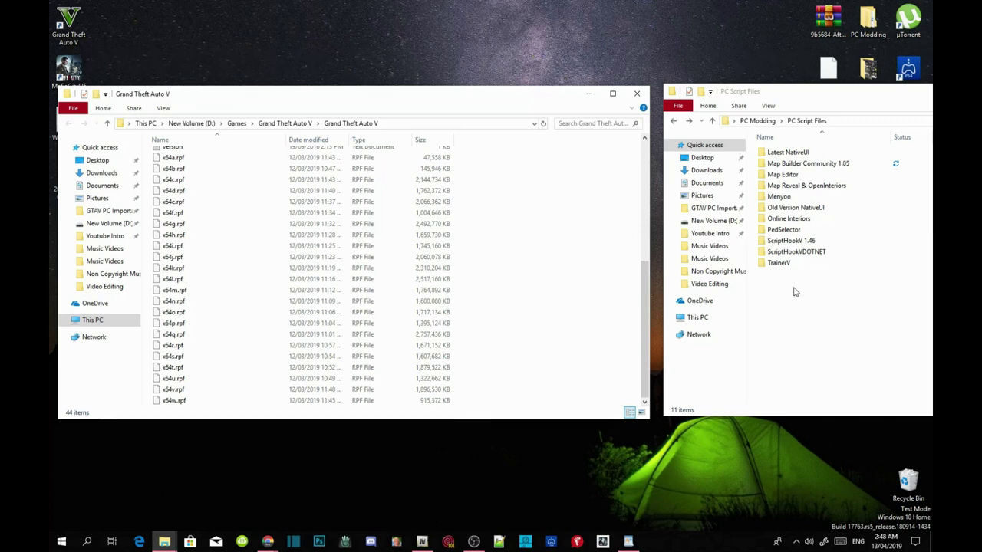
double_click(791, 241)
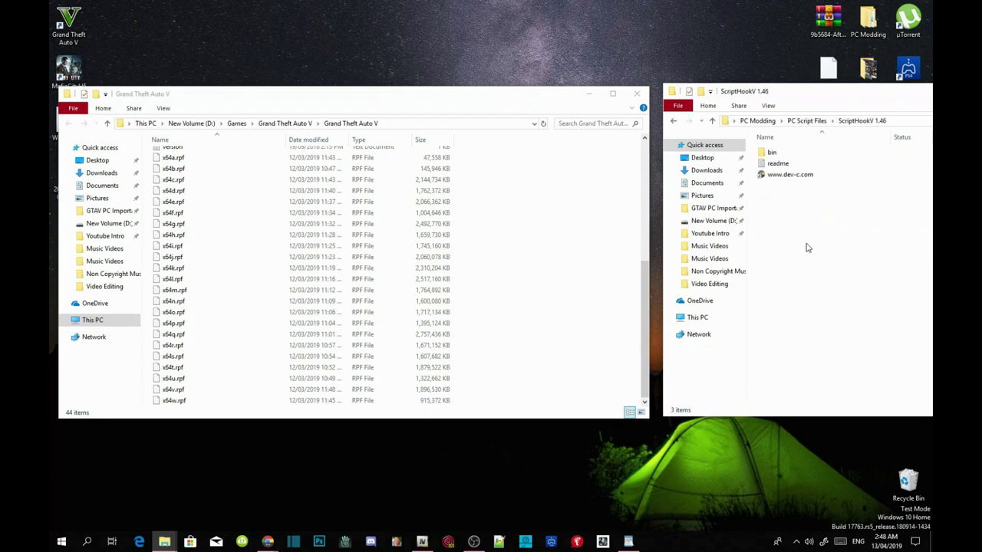
left_click(774, 154)
double_click(773, 154)
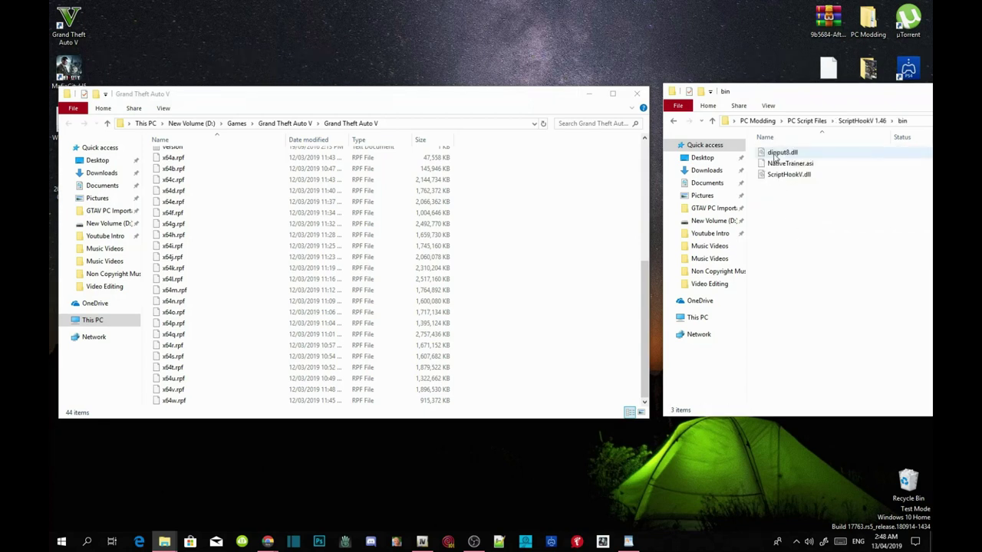
left_click(775, 156)
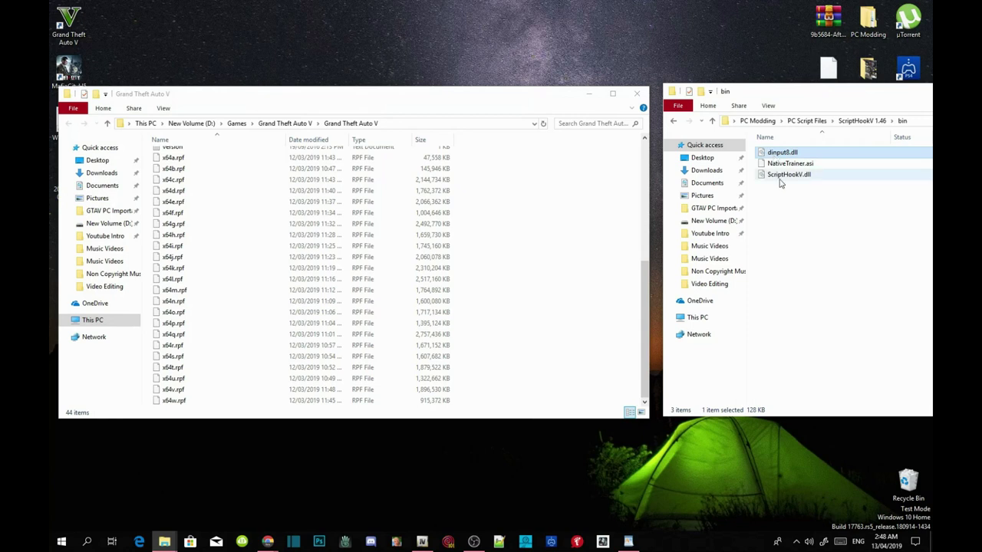
left_click(782, 177, "ctrl")
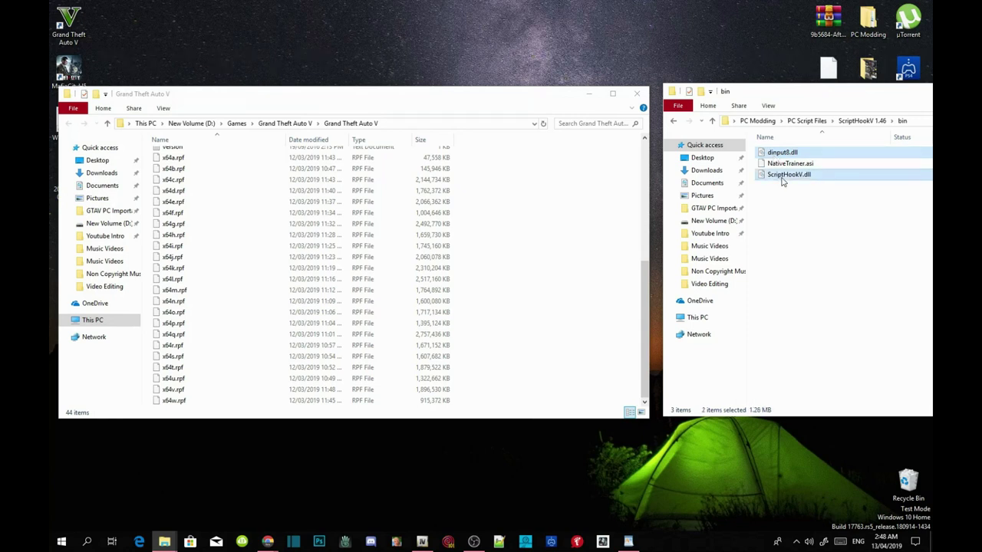
left_click_drag(784, 179, 541, 233)
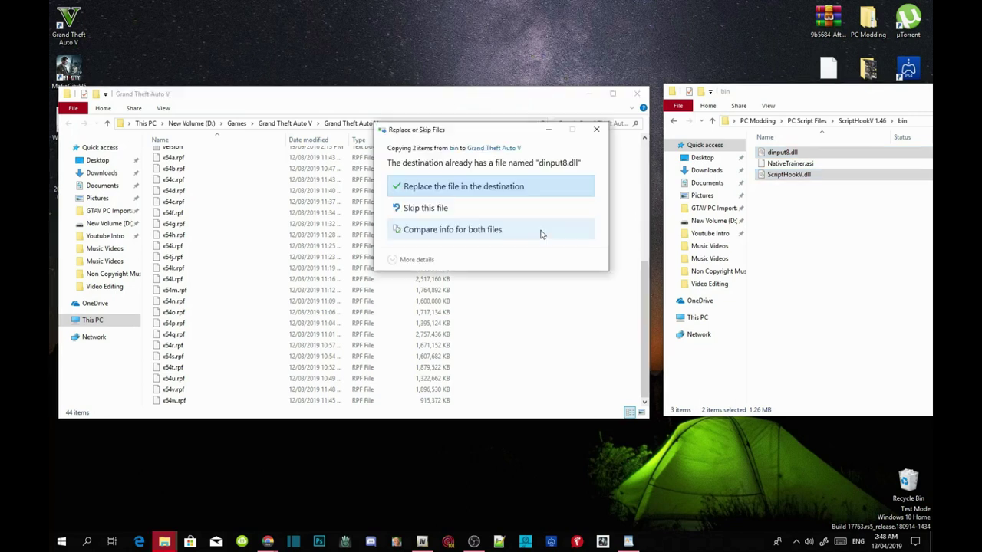
left_click(527, 188)
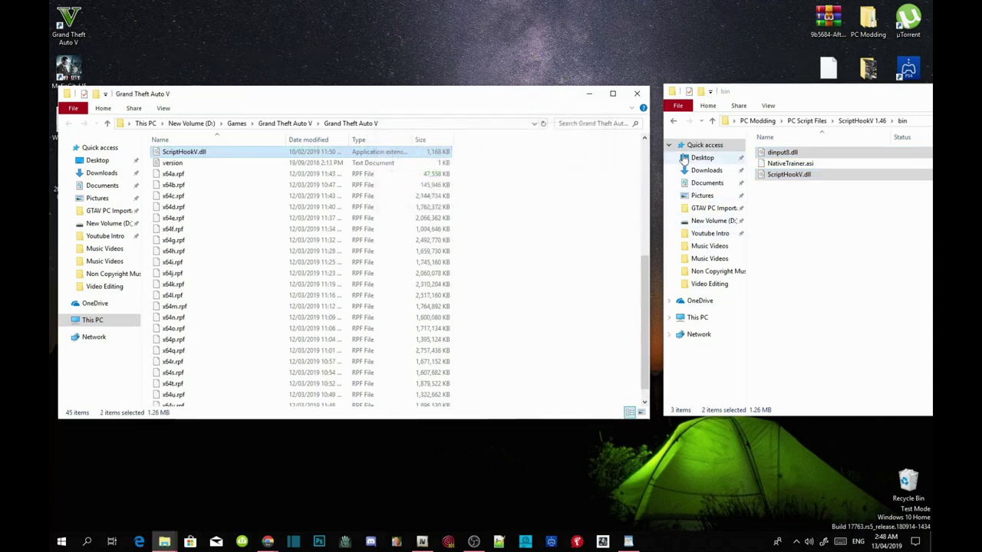
left_click(674, 120)
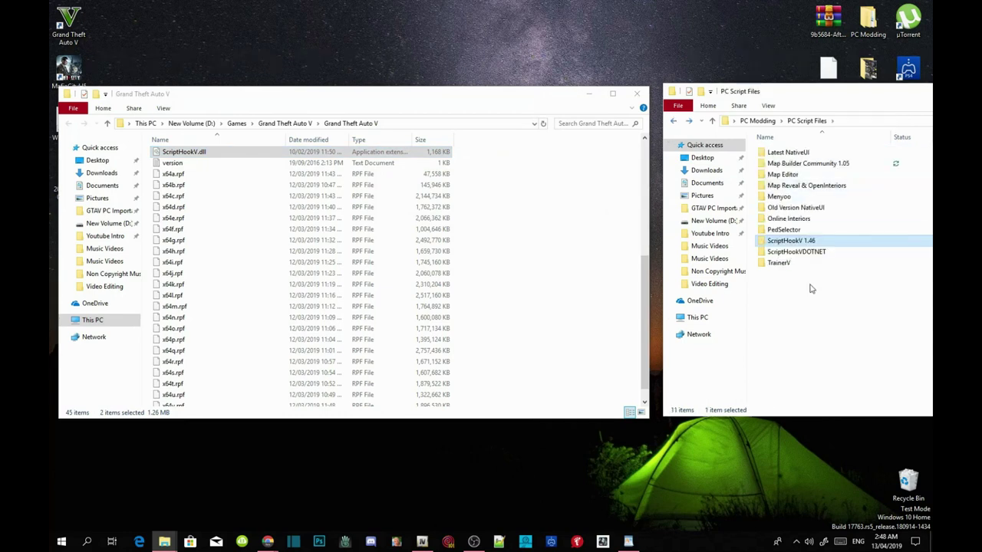
- Copy ScriptHookVDotNet.asi, ScriptHookVDotNet2.dll and ScriptHookVDotNet2 from ScriptHookVDOTNET into the game folder
double_click(808, 257)
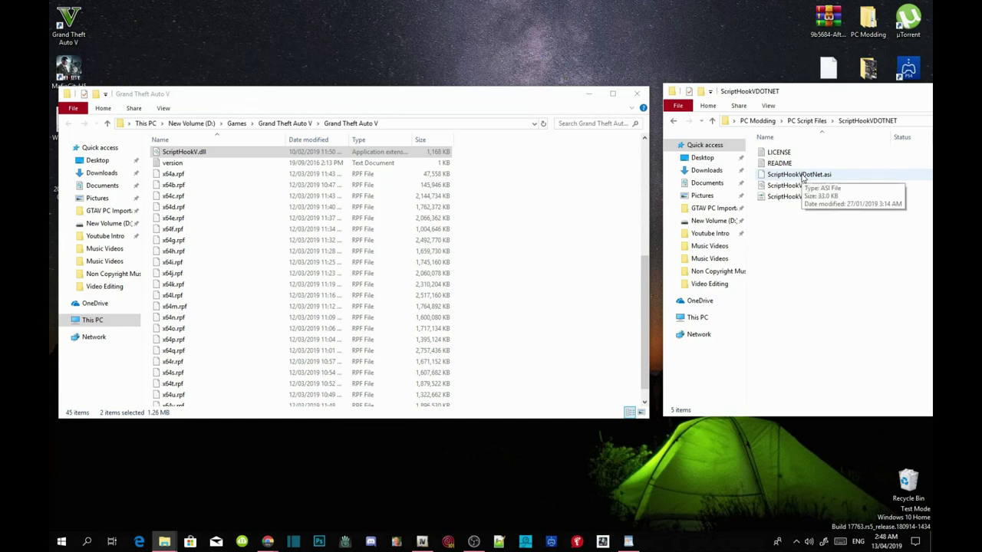
left_click(803, 175)
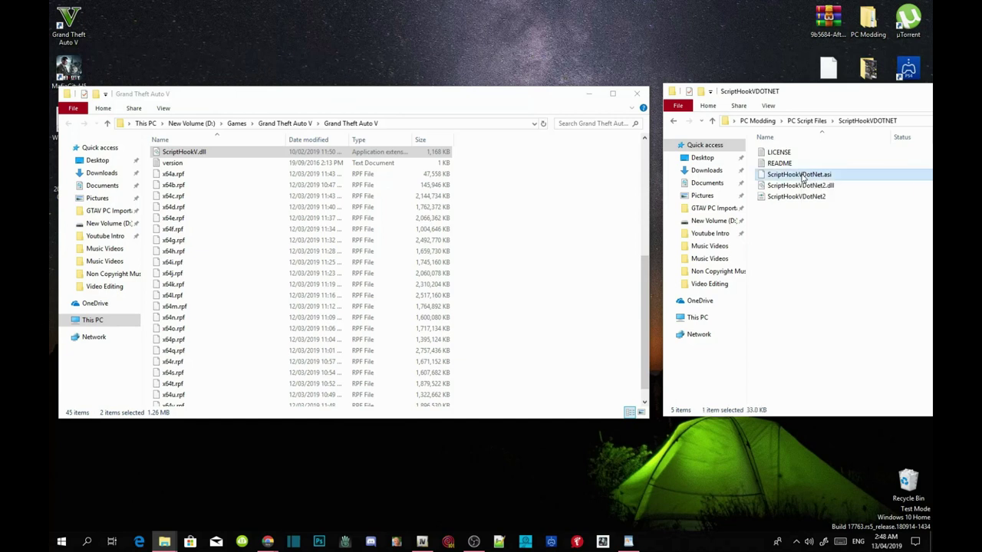
left_click(803, 197, "shift")
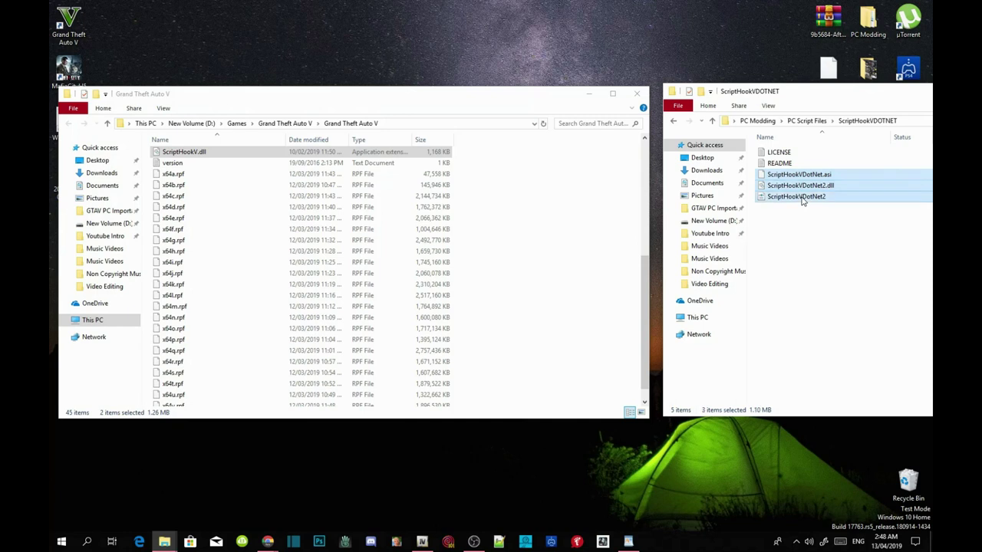
left_click_drag(808, 187, 555, 290)
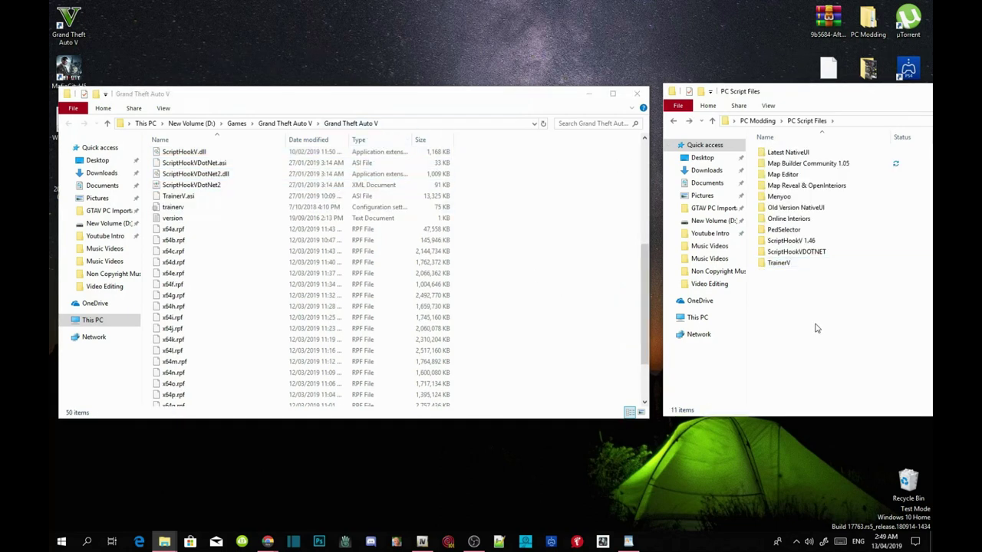
- Copy TrainerV.asi and trainerv into the game folder, replacing the existing files, then go back
double_click(779, 263)
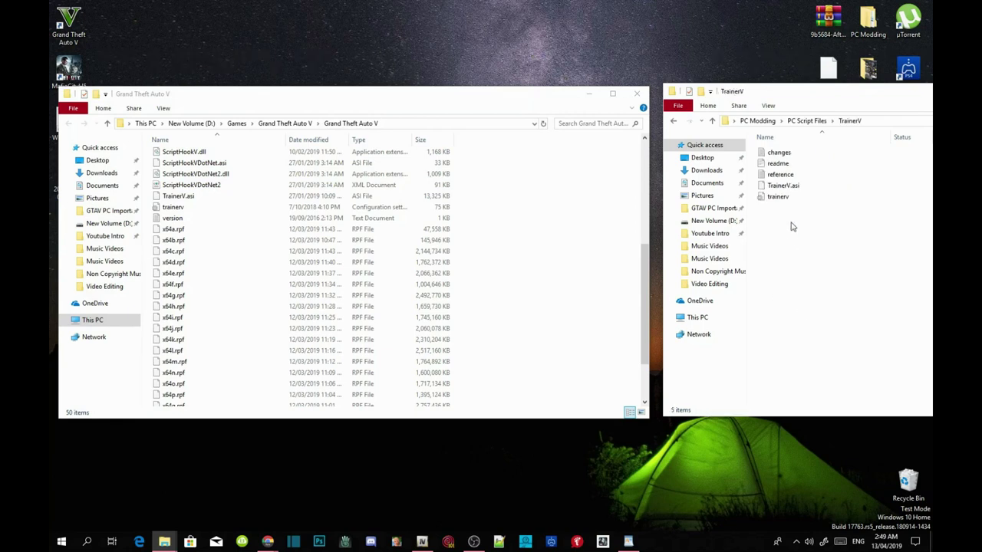
left_click(784, 191)
key("shift+Down")
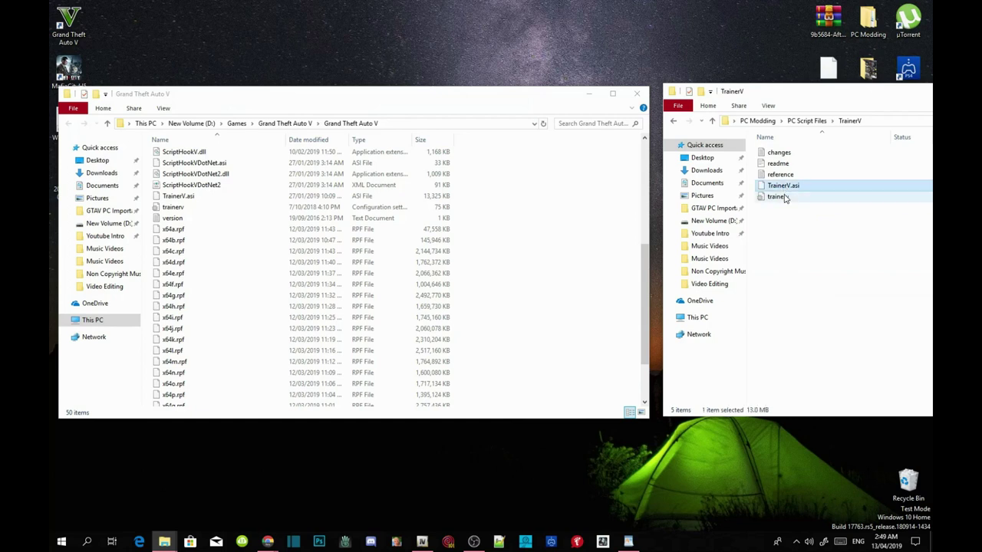
left_click_drag(794, 189, 554, 304)
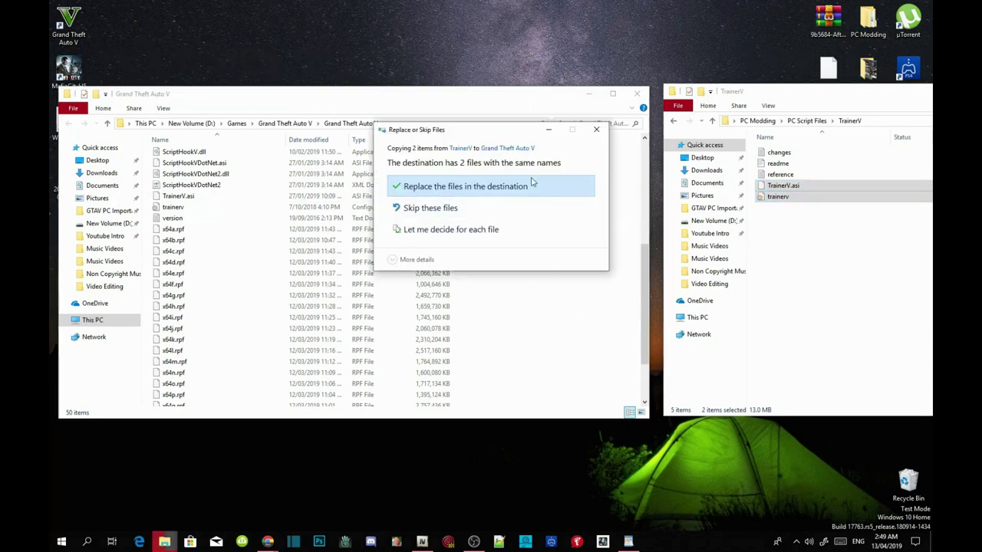
left_click(493, 191)
left_click(865, 196)
key("BackSpace")
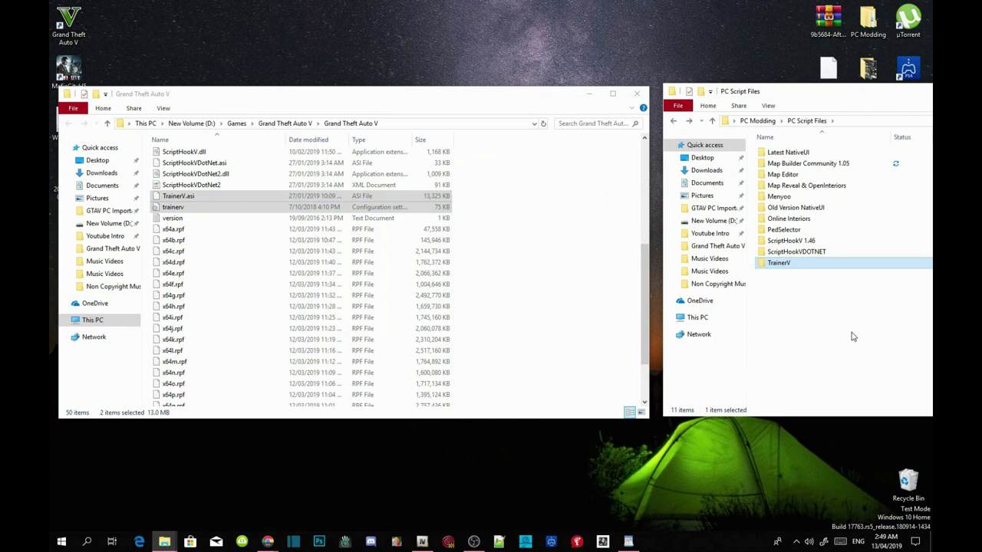
- Copy the menyooStuff folder and Menyoo.asi from Menyoo into the game folder, then go back
double_click(780, 198)
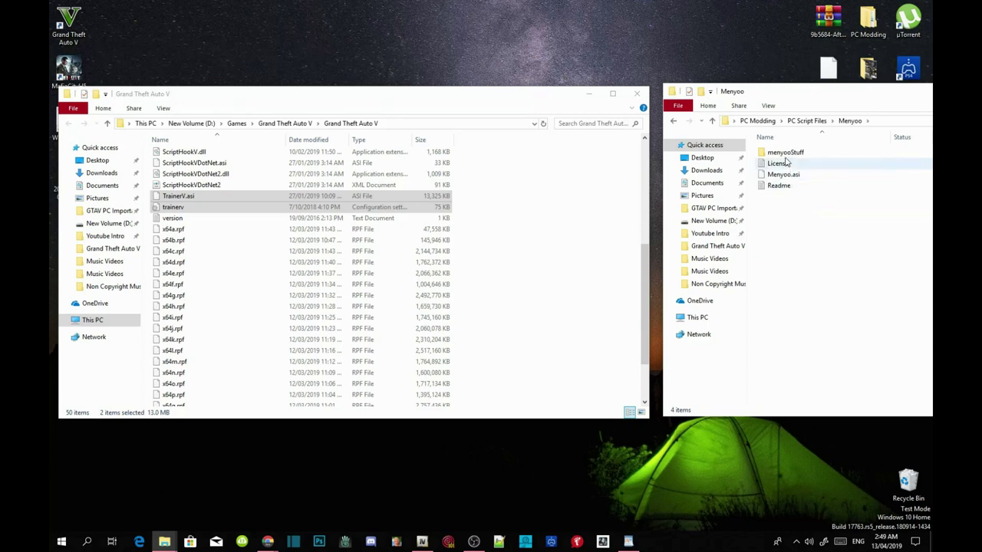
left_click(787, 155)
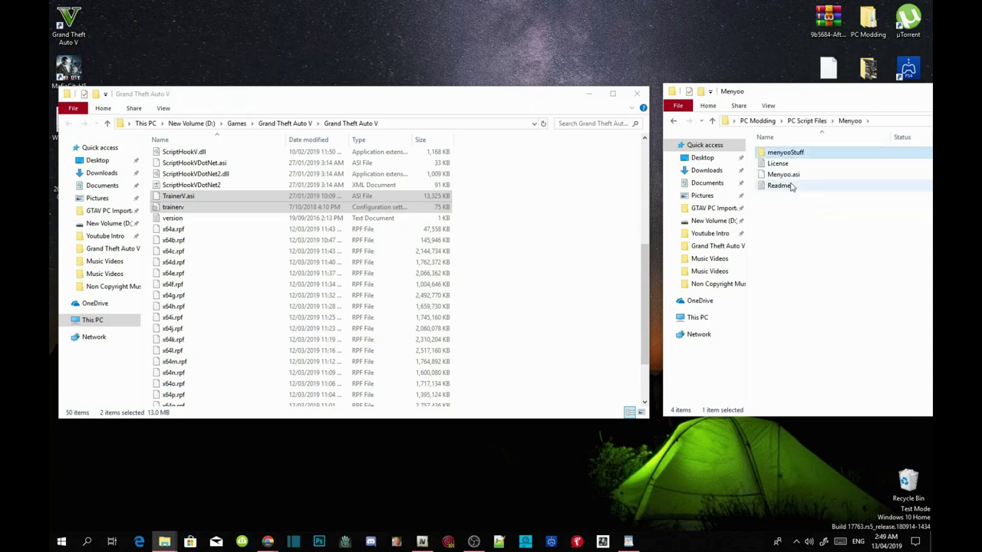
left_click(796, 178, "ctrl")
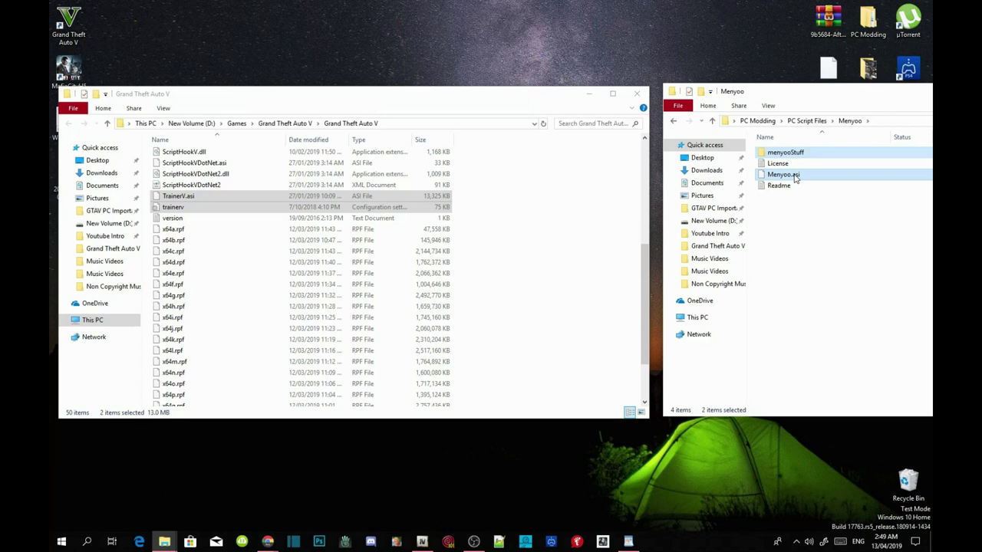
left_click_drag(796, 175, 542, 327)
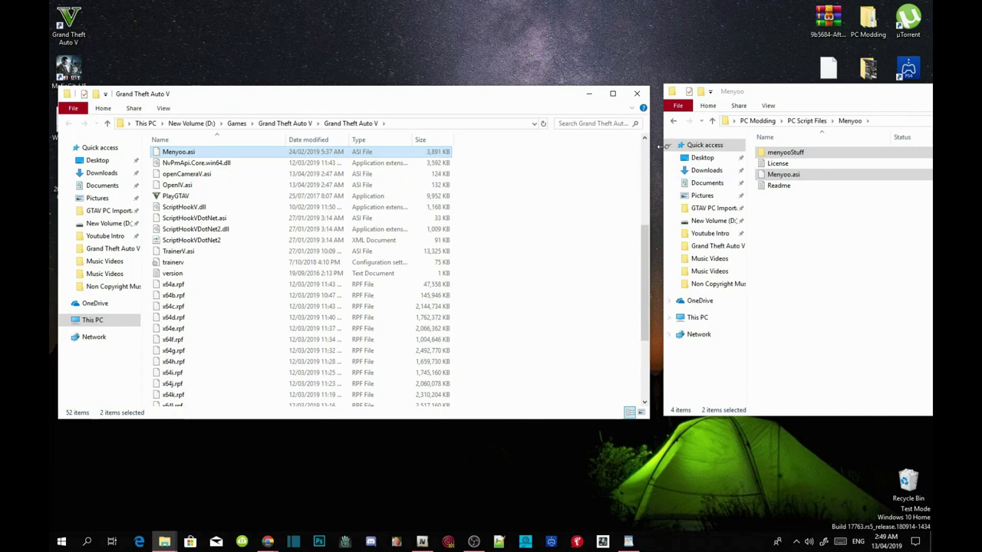
left_click(674, 122)
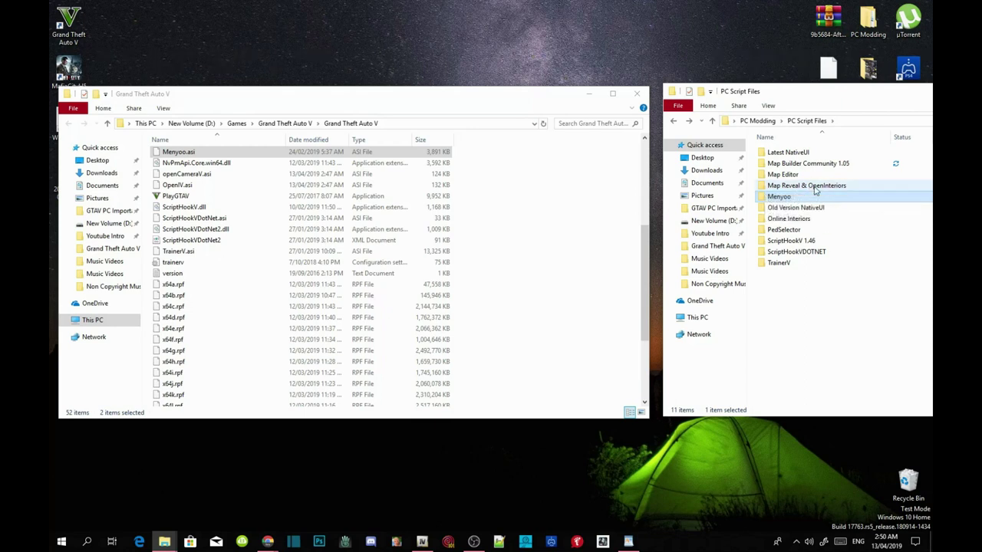
- Copy gtamp-reveal-full-map_v1_1.asi, OpenInteriors.asi and OpenInteriors into the game folder and refresh it
double_click(815, 189)
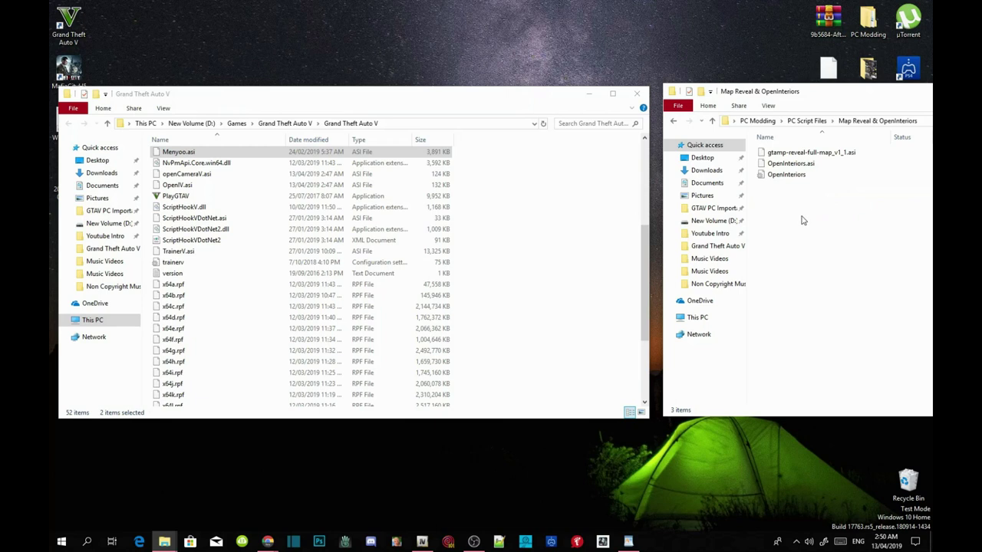
left_click_drag(833, 215, 544, 255)
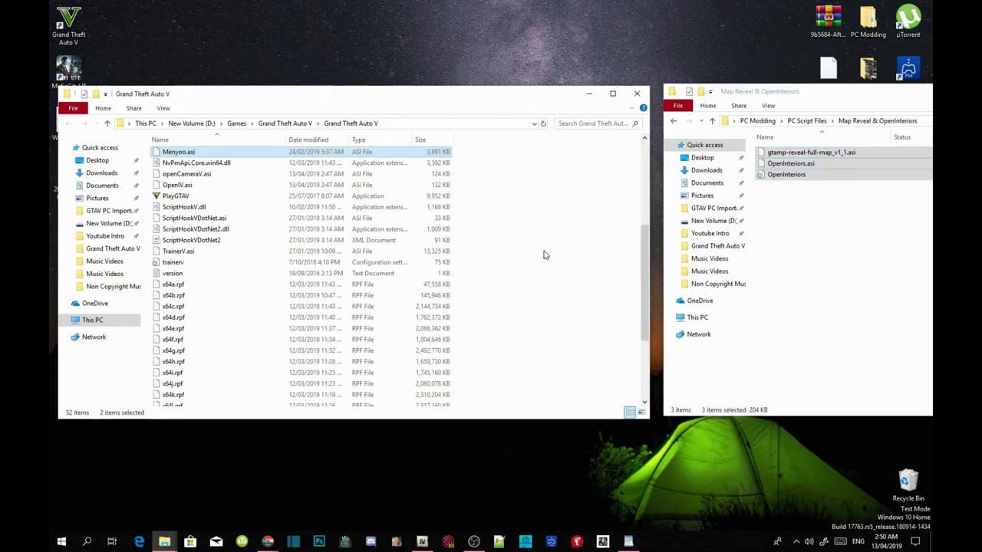
left_click(673, 120)
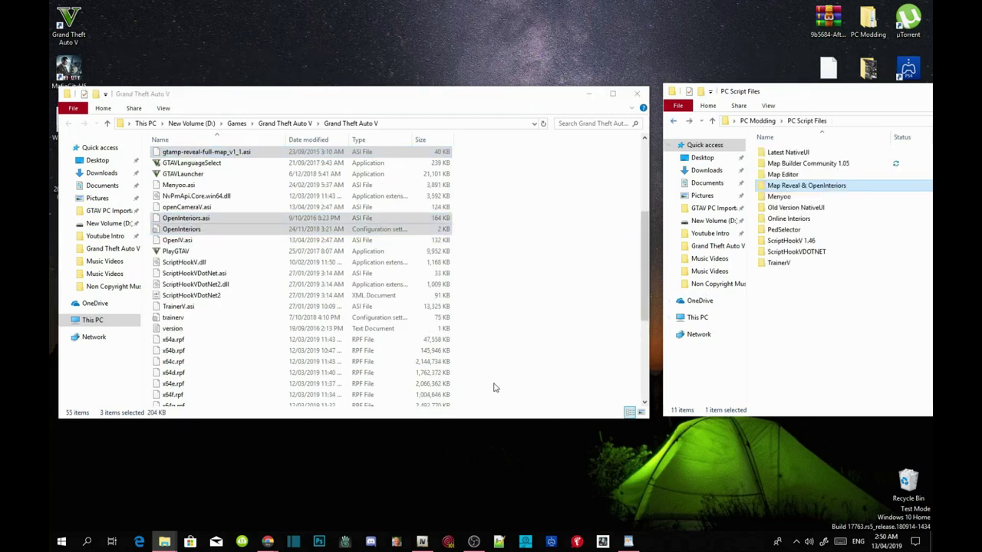
right_click(550, 267)
left_click(581, 309)
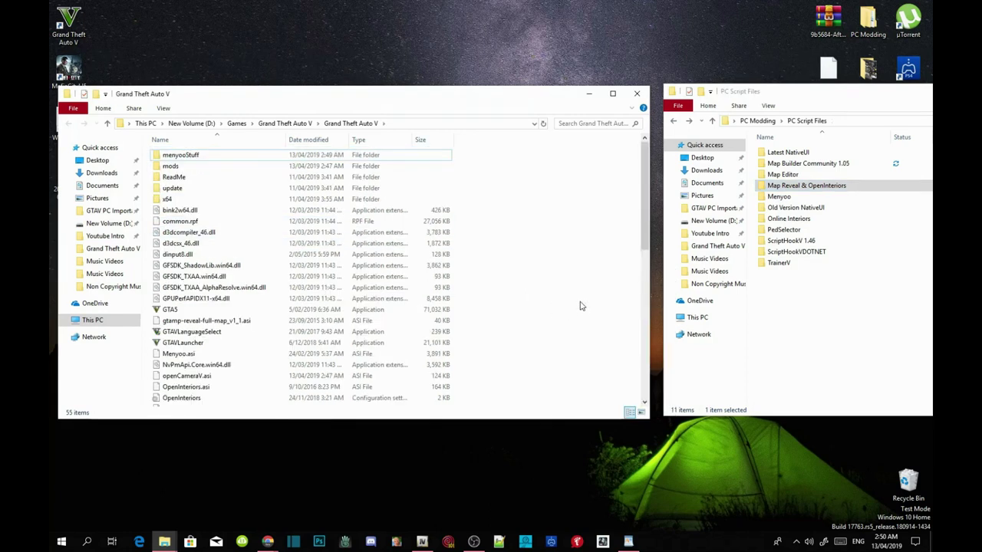
- Create a new folder named 'scripts' in the Grand Theft Auto V folder and open it
right_click(575, 280)
mouse_move(599, 404)
left_click(722, 404)
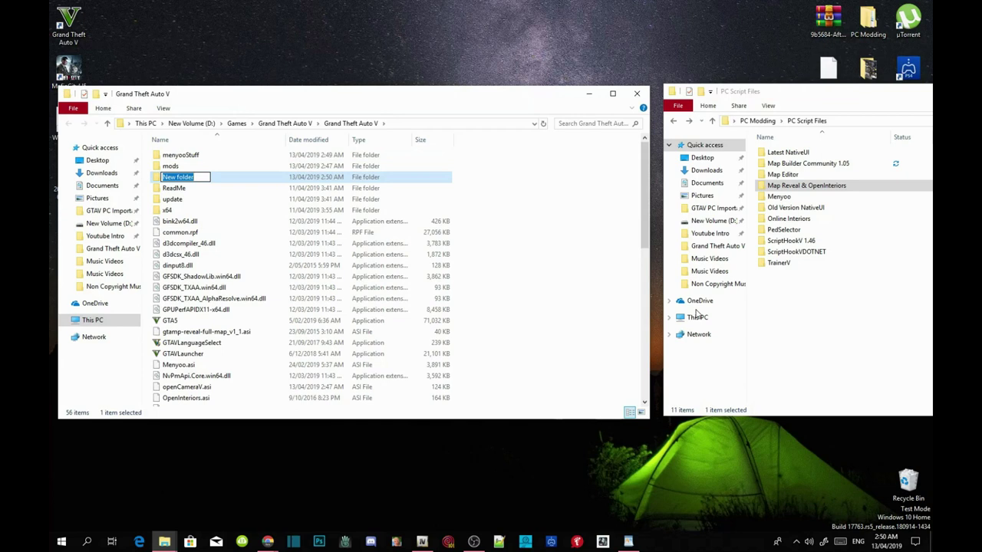
type("scripts")
key("Return")
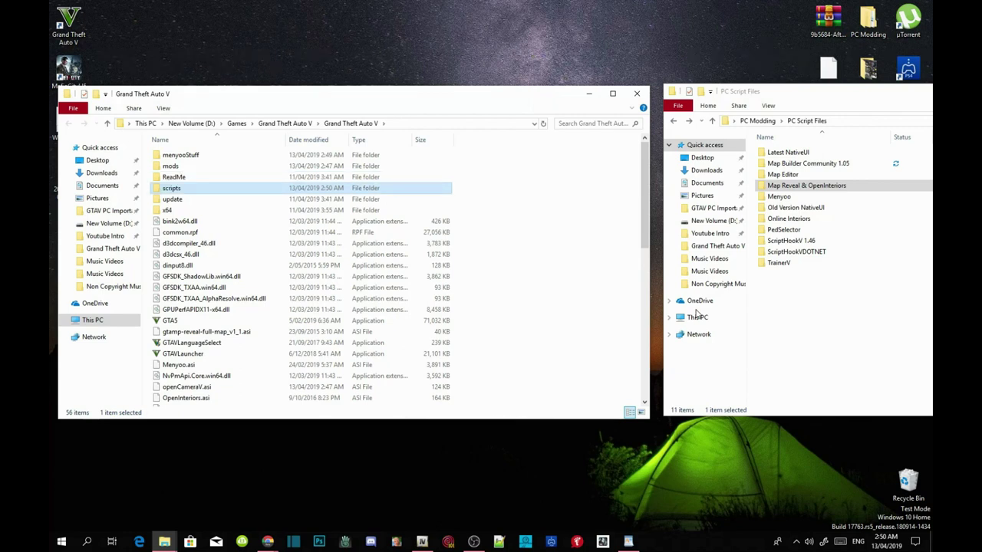
key("Return")
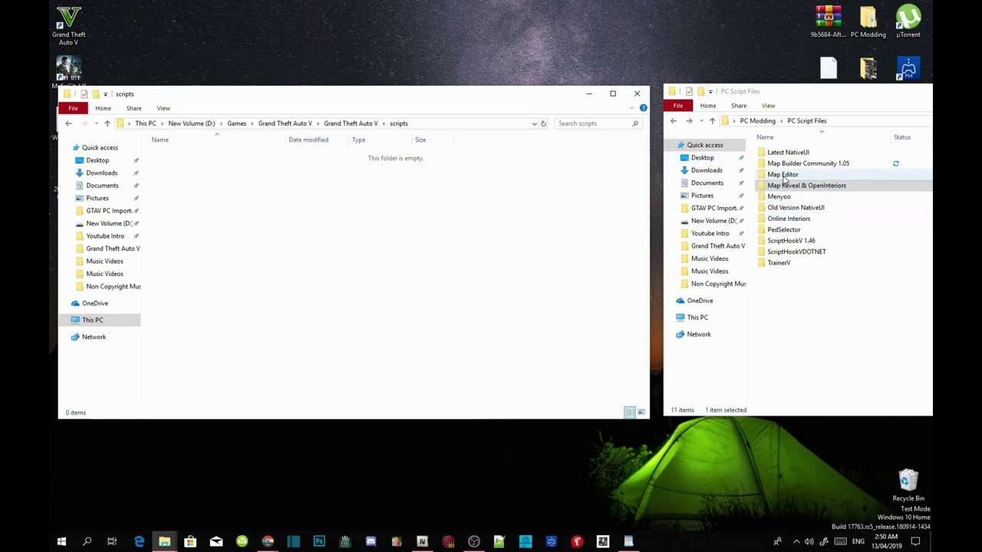
- Copy all eight Map Editor items, including MapEditor.dll and NativeUI.dll, into scripts
double_click(784, 175)
left_click_drag(850, 267, 313, 238)
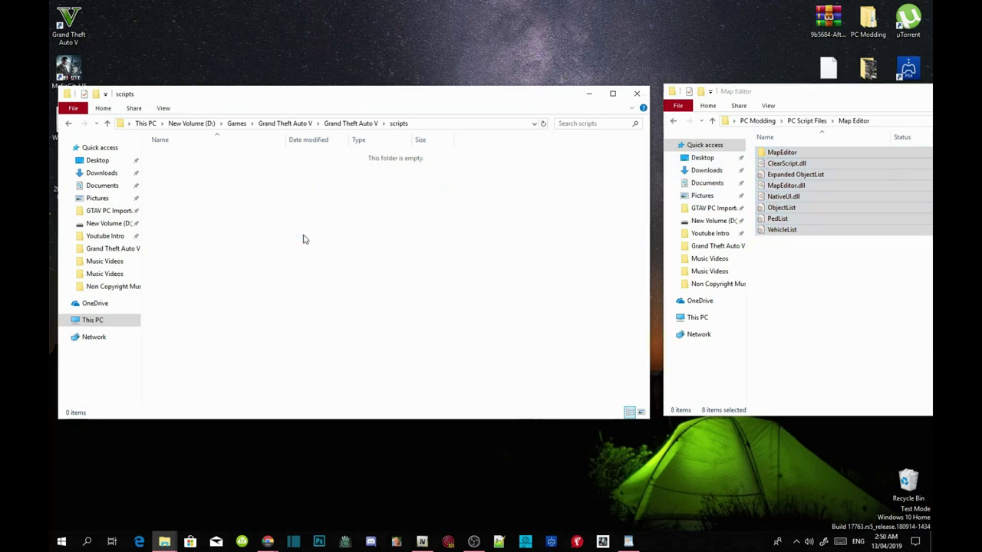
left_click(455, 270)
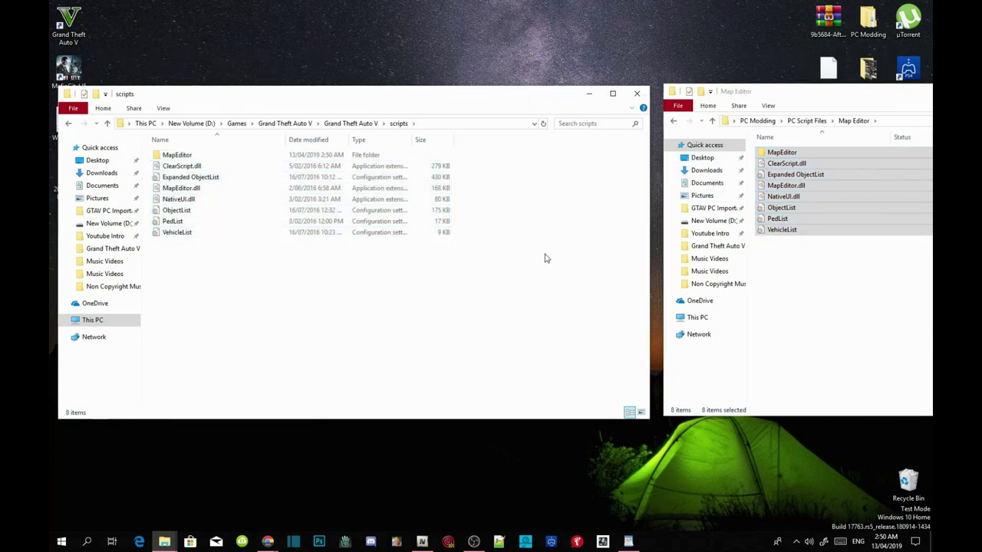
left_click(674, 123)
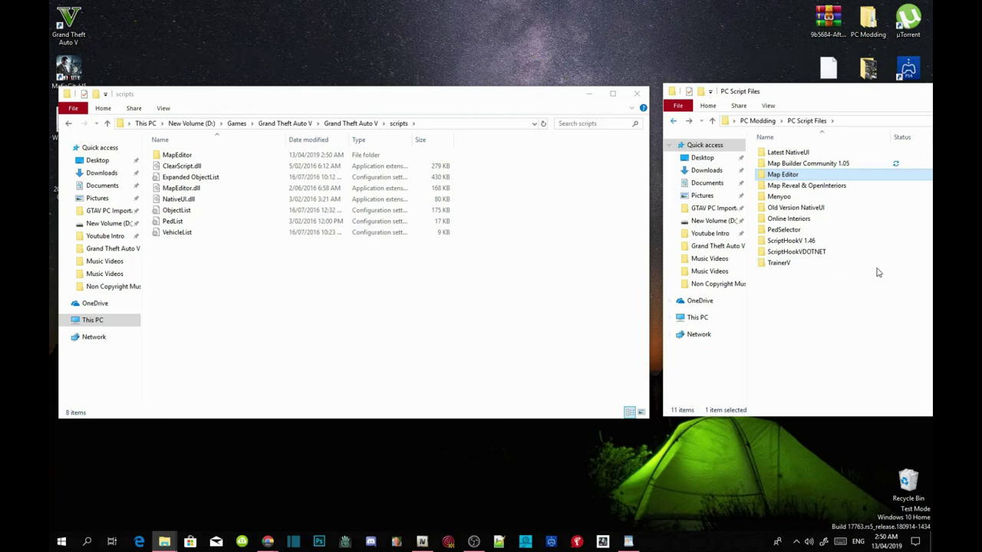
- Overwrite NativeUI.dll in scripts with the 87 KB copy from Old Version NativeUI
left_click(806, 208)
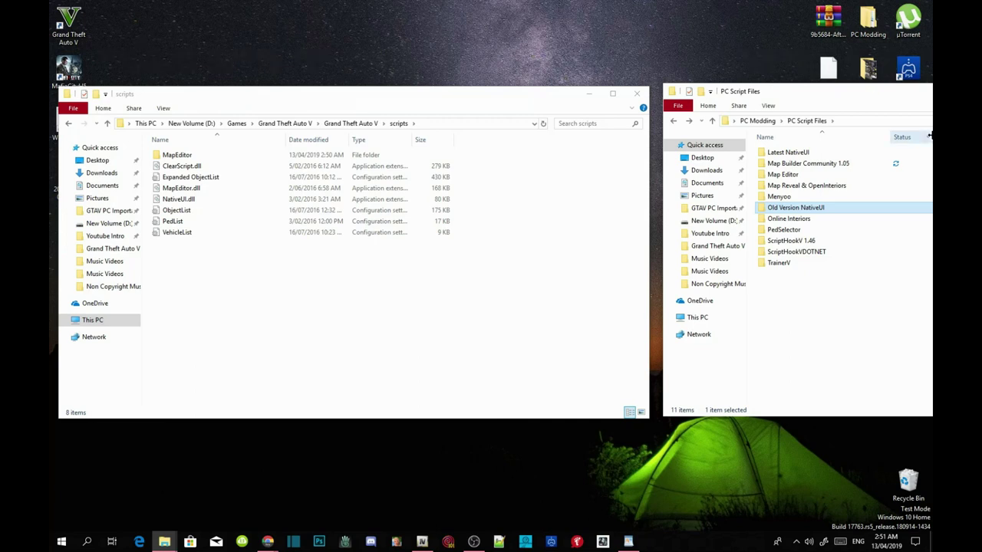
double_click(798, 208)
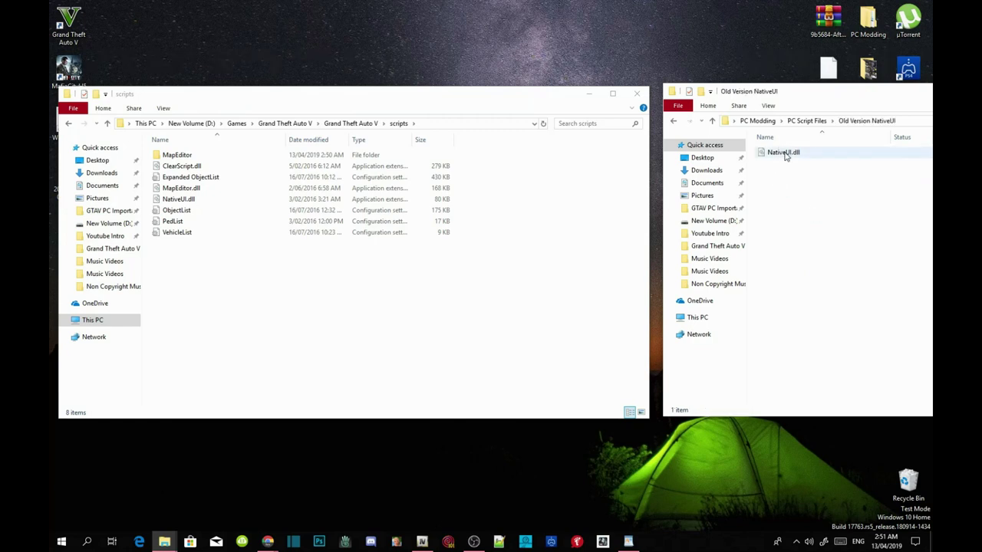
left_click(784, 153)
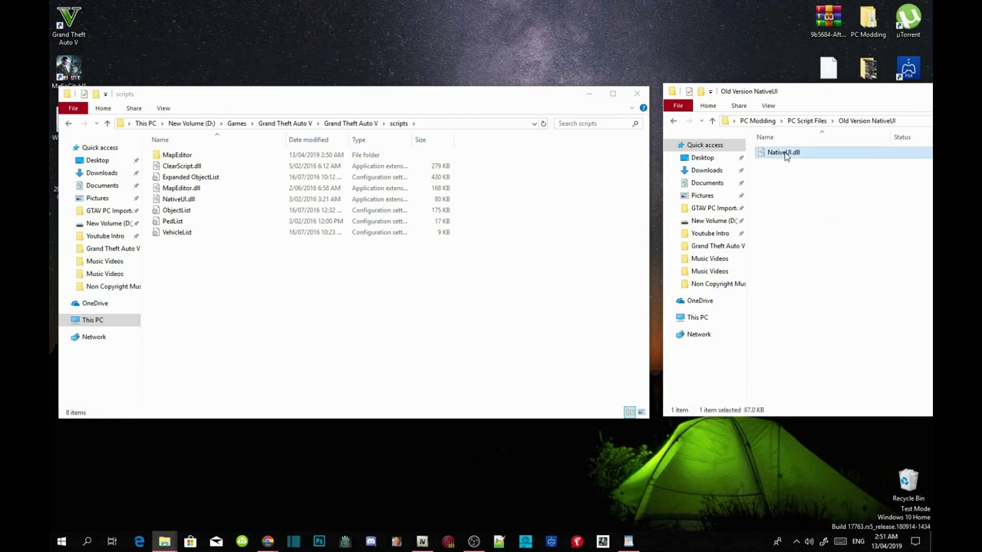
left_click_drag(785, 157, 235, 311)
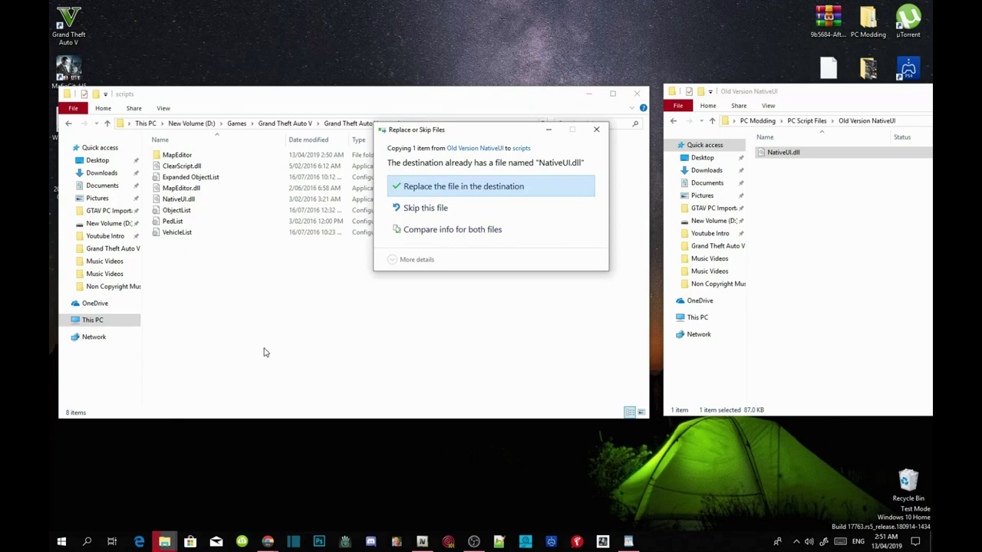
left_click(481, 192)
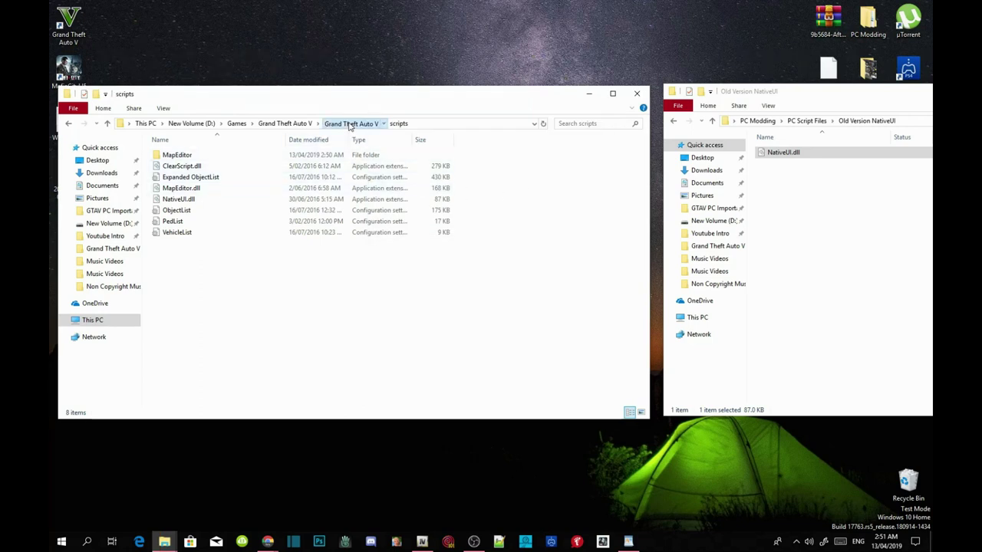
- Go up to the Grand Theft Auto V folder and refresh its listing
left_click(350, 124)
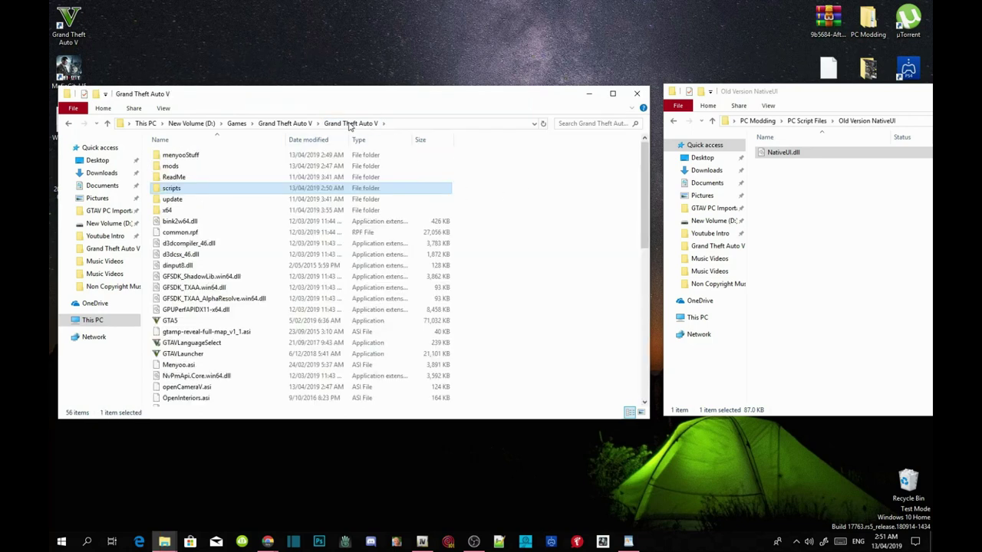
right_click(548, 251)
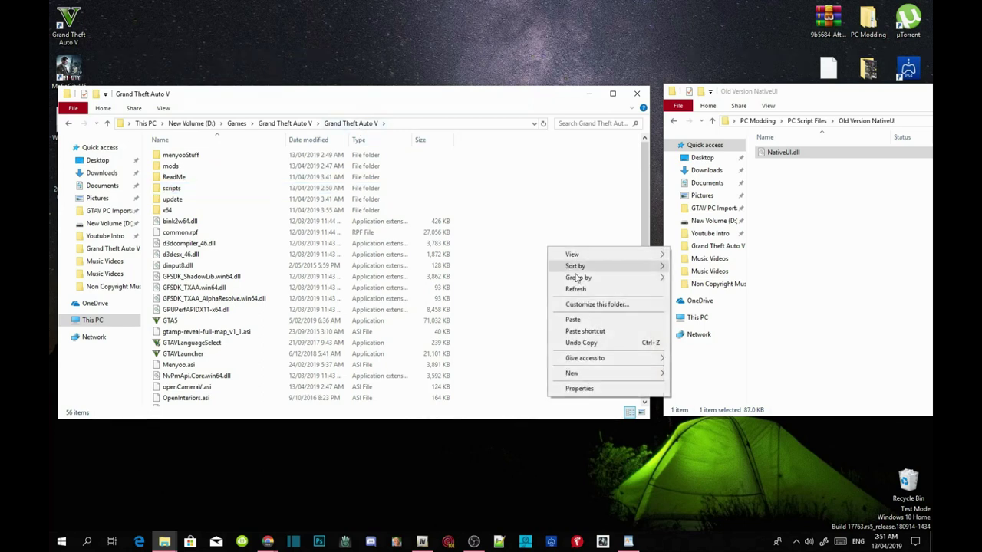
left_click(576, 290)
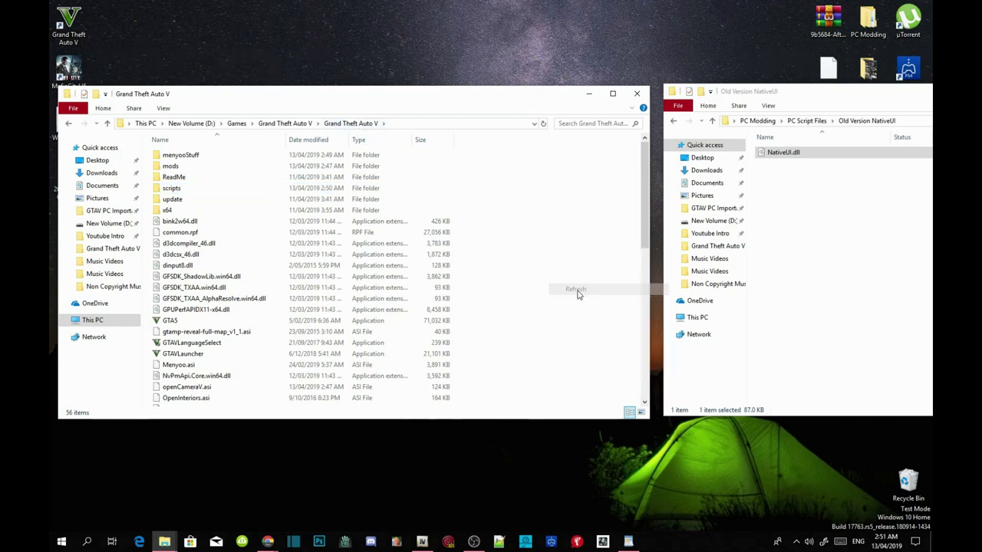
- Close the Grand Theft Auto V and Old Version NativeUI windows and bring OpenIV forward
left_click(639, 96)
left_click_drag(784, 95, 263, 96)
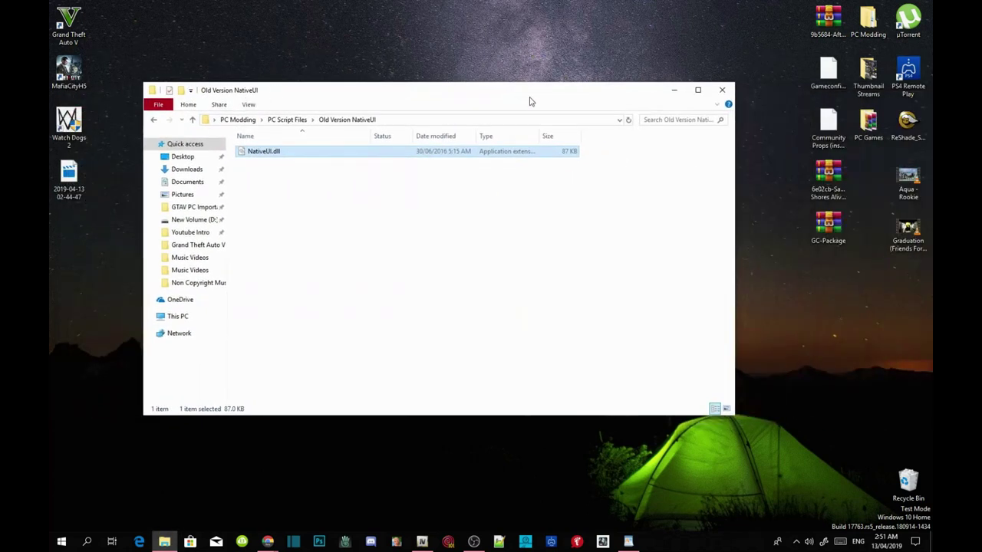
left_click(722, 91)
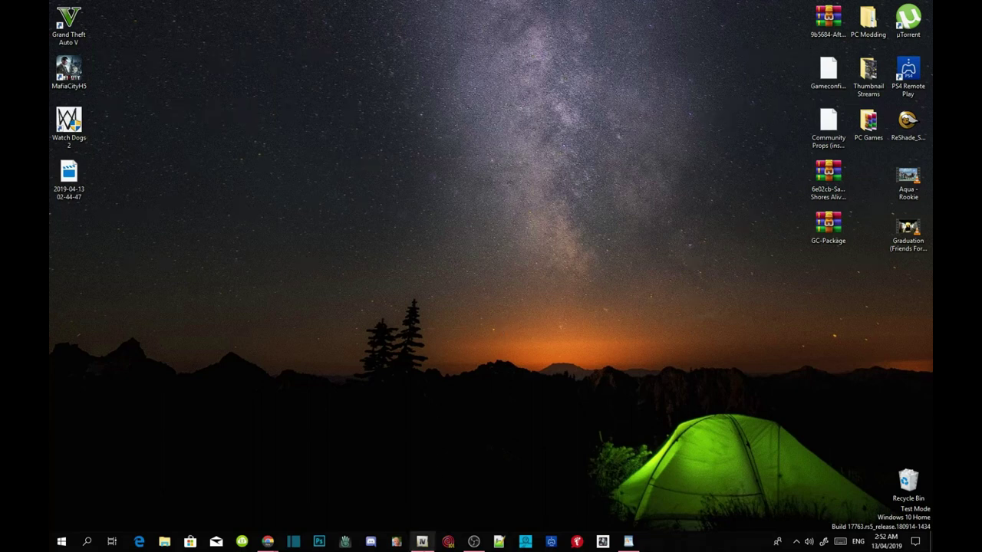
left_click(422, 542)
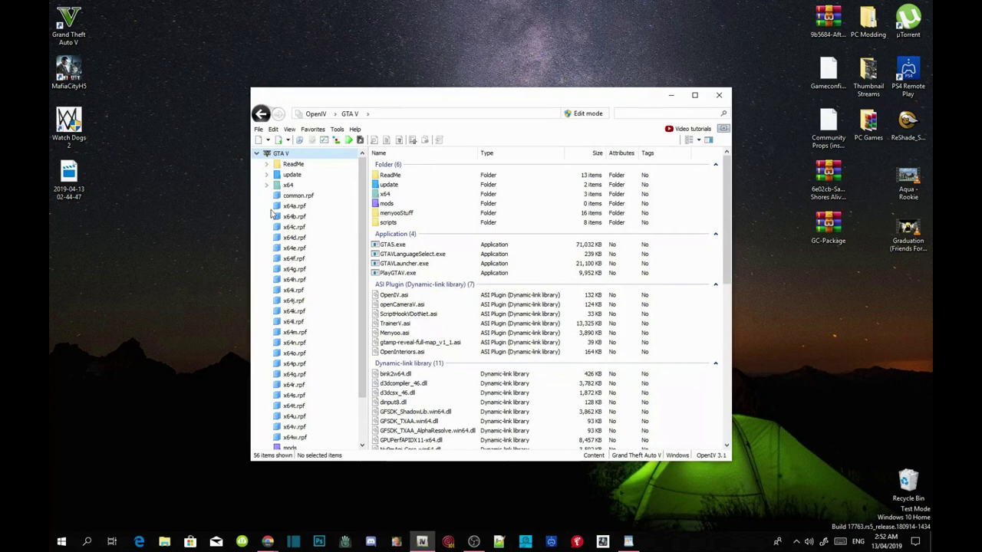
- In Chrome's Map Builder Community tab, follow the pinned comment's patreon.com link
mouse_move(267, 542)
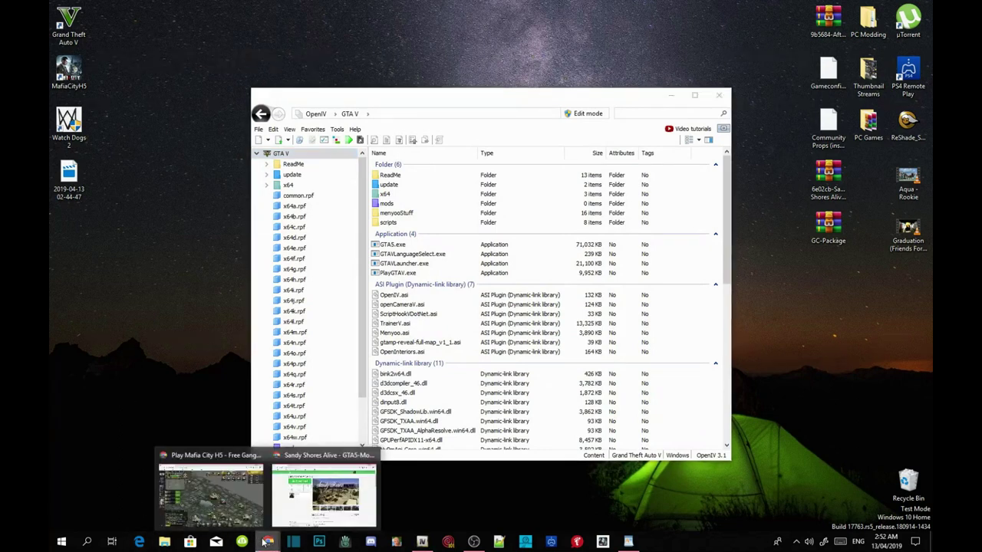
left_click(333, 508)
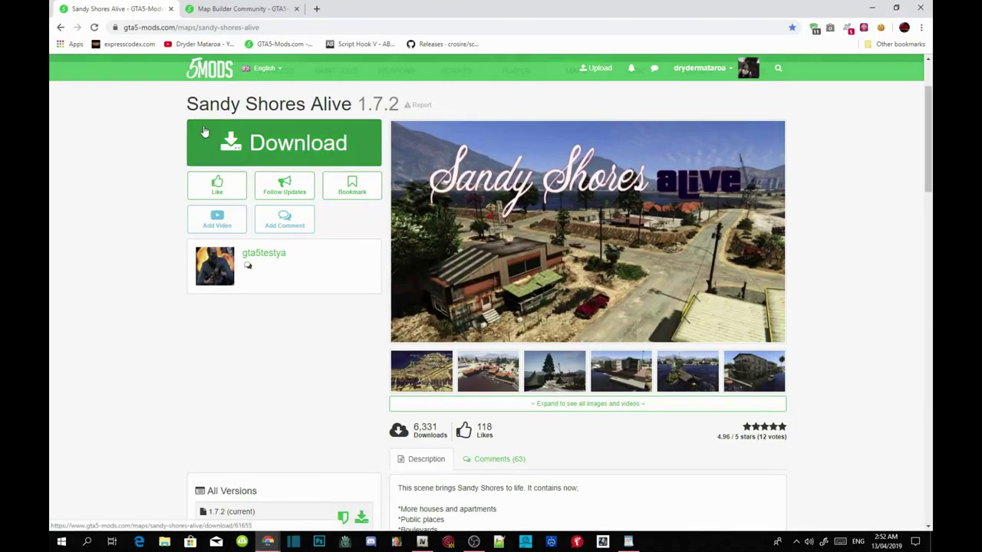
left_click(241, 9)
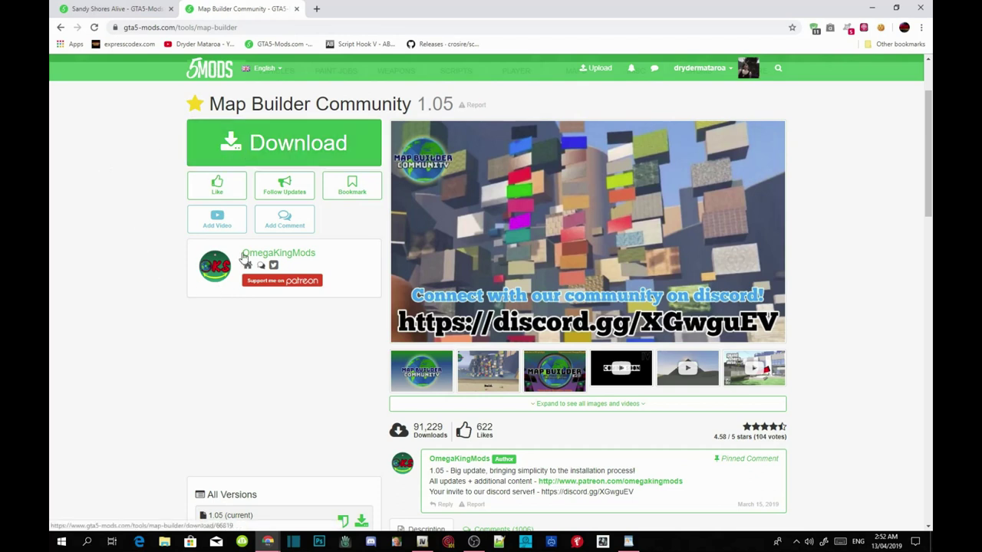
scroll(421, 289, "down", 1)
scroll(421, 288, "down", 2)
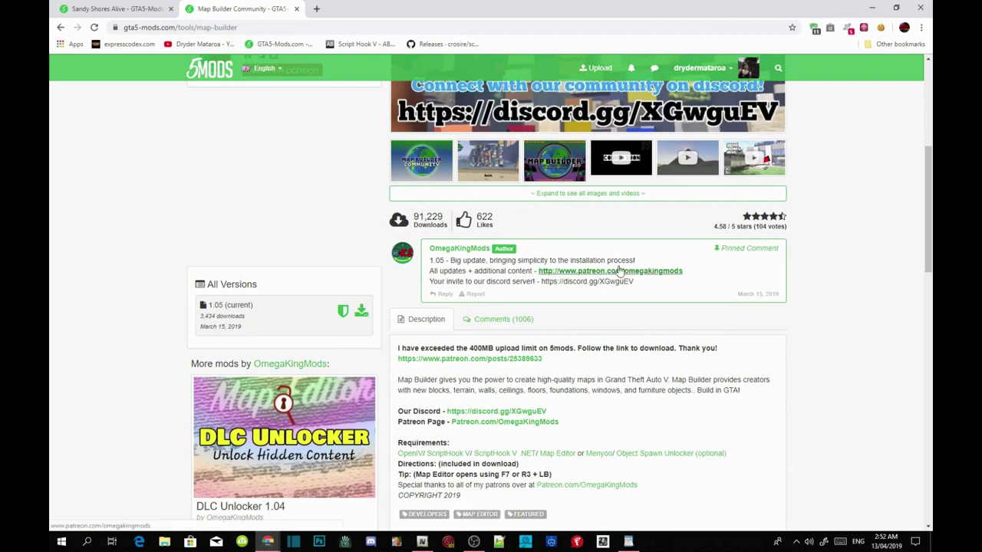
left_click(632, 273)
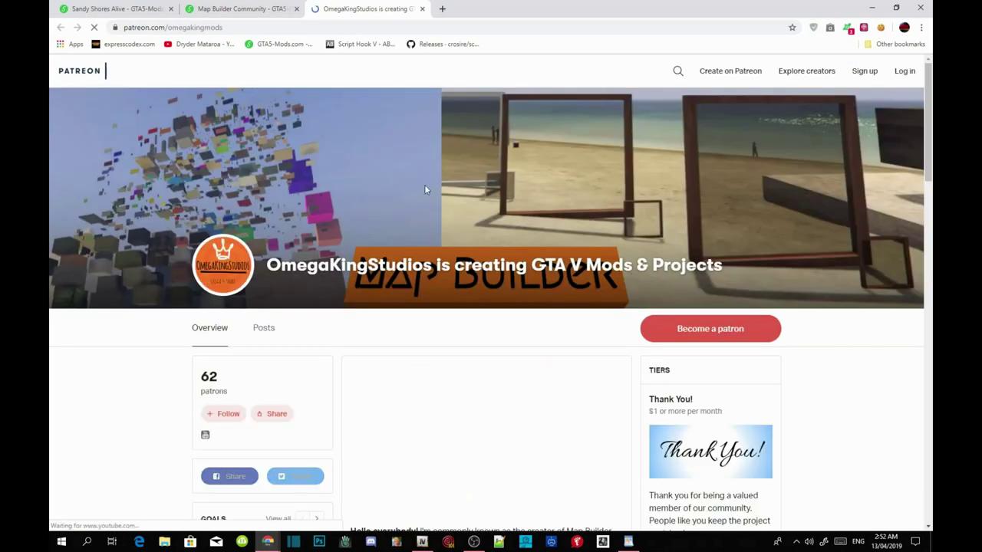
- Filter the author's Patreon posts to the Map Builder featured tag
scroll(446, 310, "down", 2)
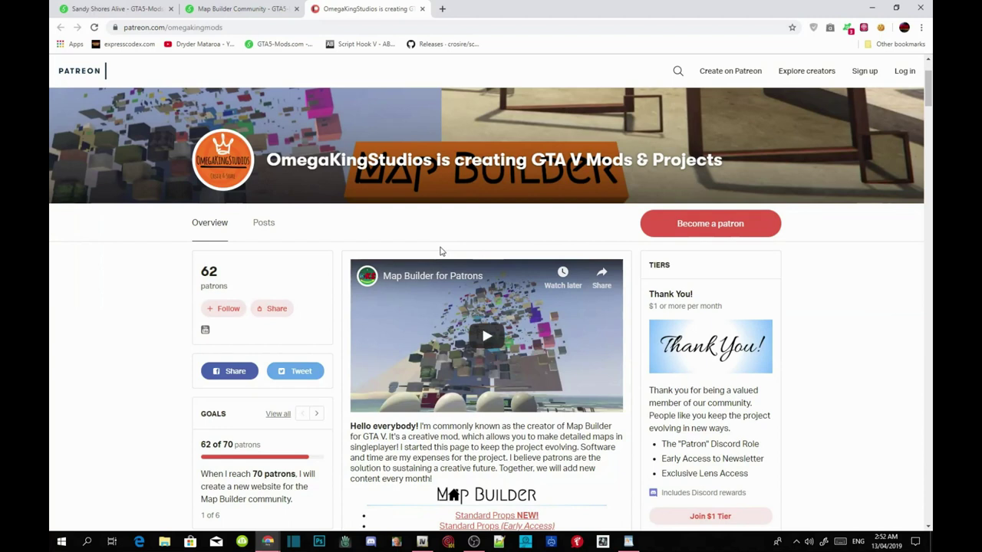
scroll(454, 236, "down", 5)
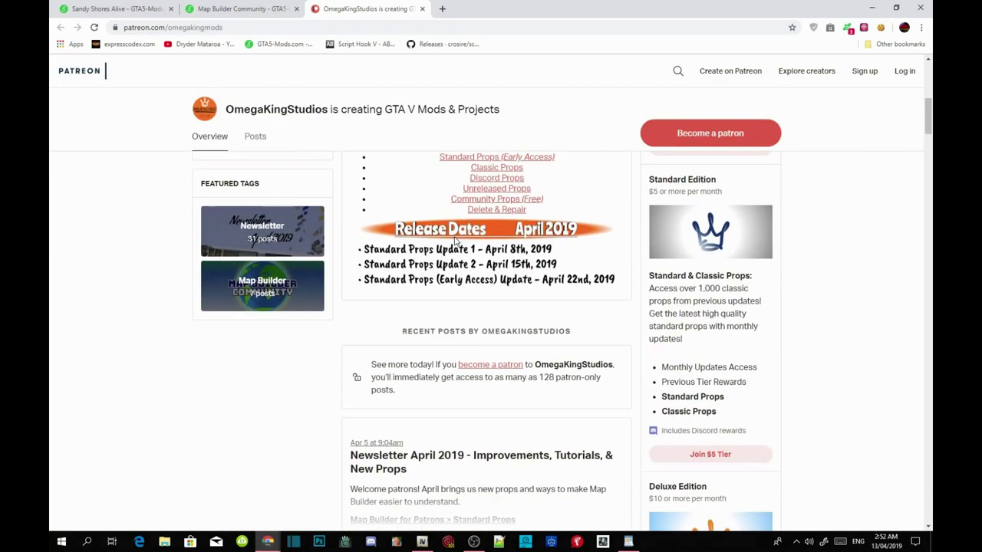
left_click(263, 293)
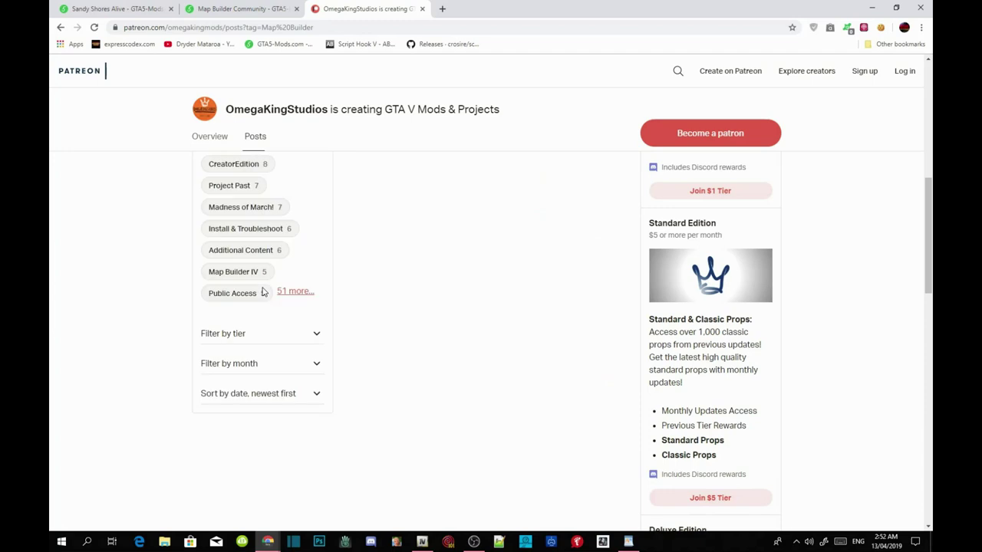
right_click(264, 269)
left_click(82, 312)
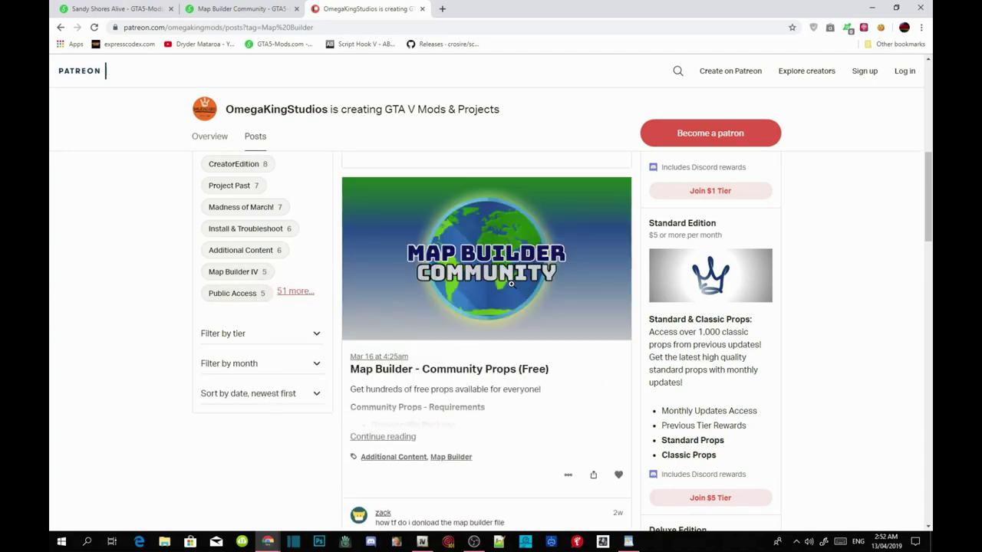
- Expand the free Community Props post to read its install steps, then minimize Chrome
scroll(449, 287, "down", 2)
scroll(449, 287, "down", 1)
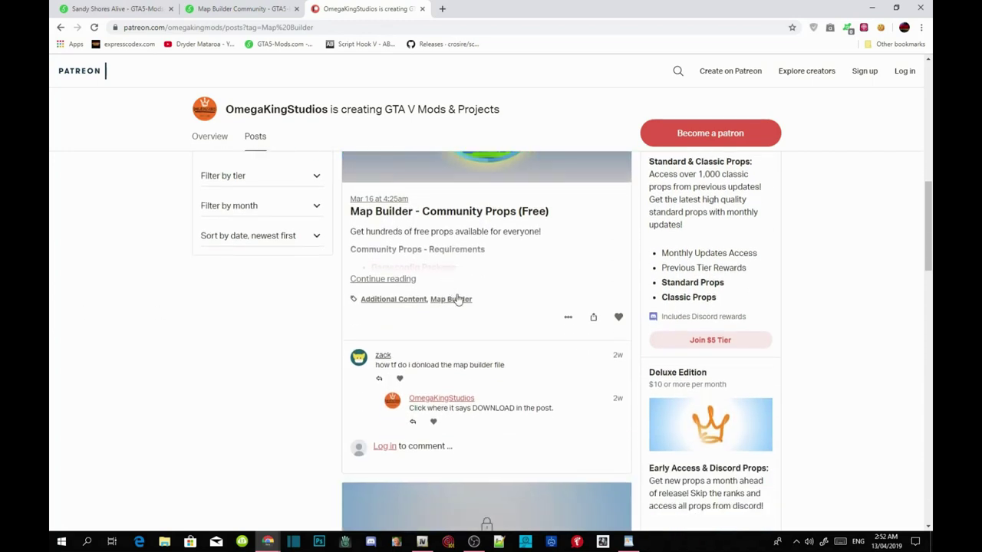
left_click(392, 279)
scroll(557, 285, "down", 1)
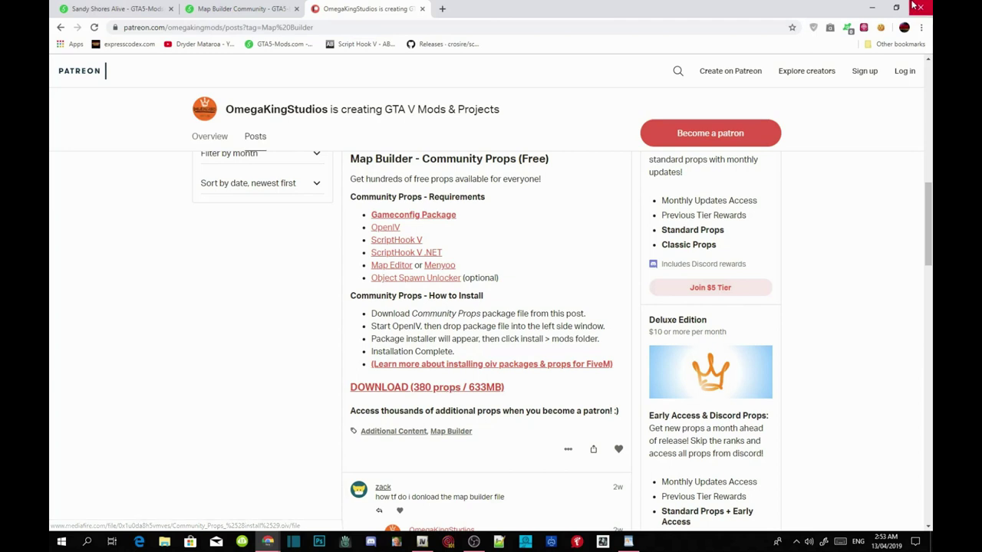
left_click(874, 8)
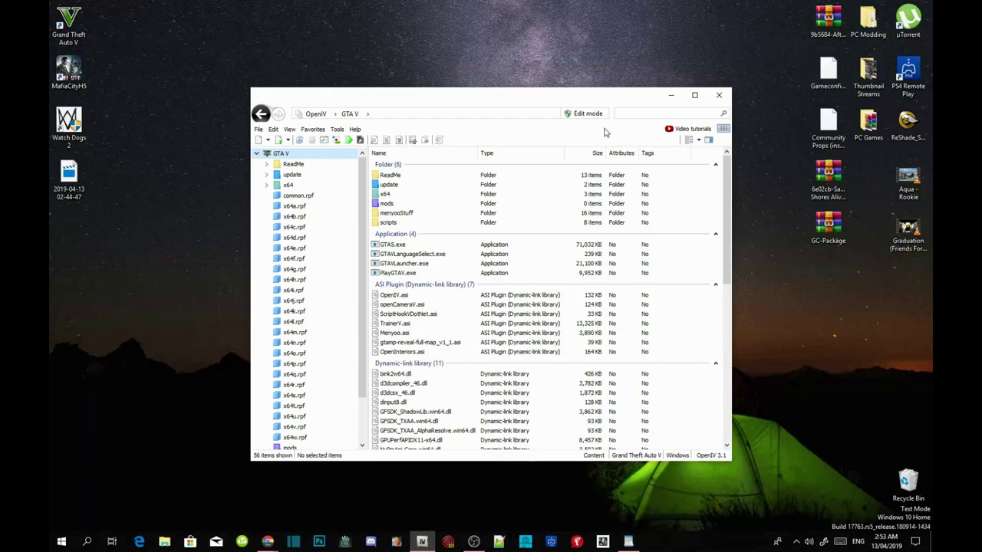